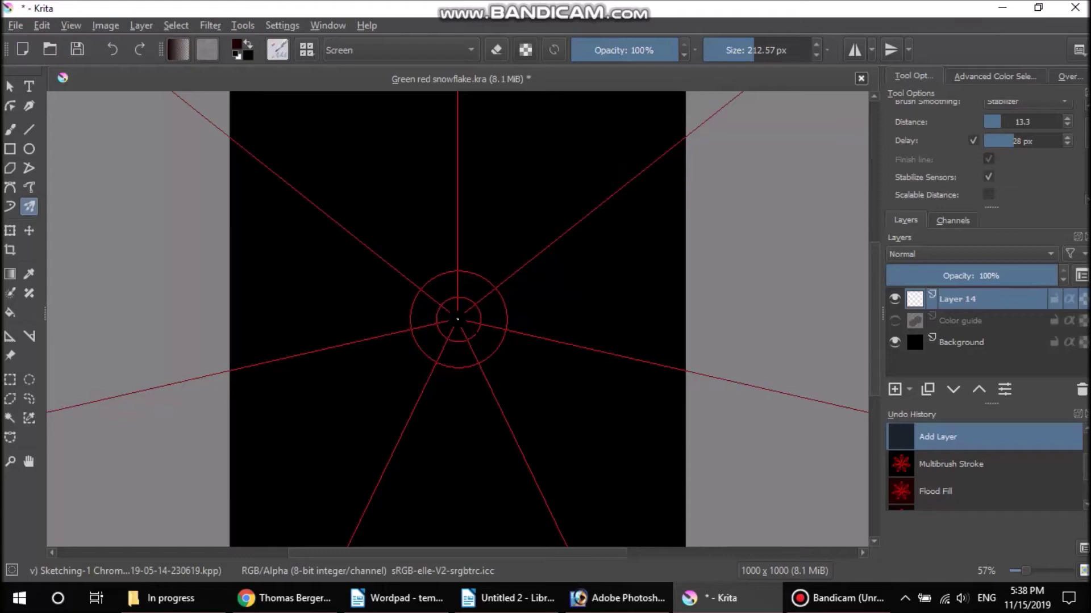
# Paint petals with bulb tips and bright centre petals on all eight arms of Layer 14.
pyautogui.moveTo(457, 319)
pyautogui.mouseDown()
pyautogui.moveTo(468, 239)
pyautogui.moveTo(437, 159)
pyautogui.moveTo(455, 105)
pyautogui.mouseUp()
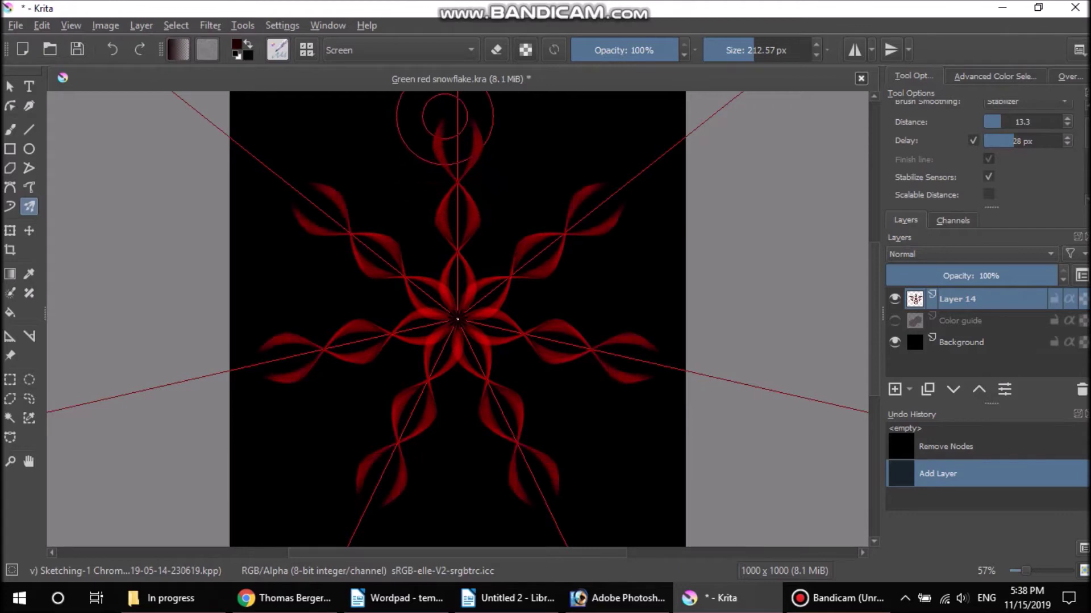
pyautogui.moveTo(457, 101); pyautogui.dragTo(459, 165)
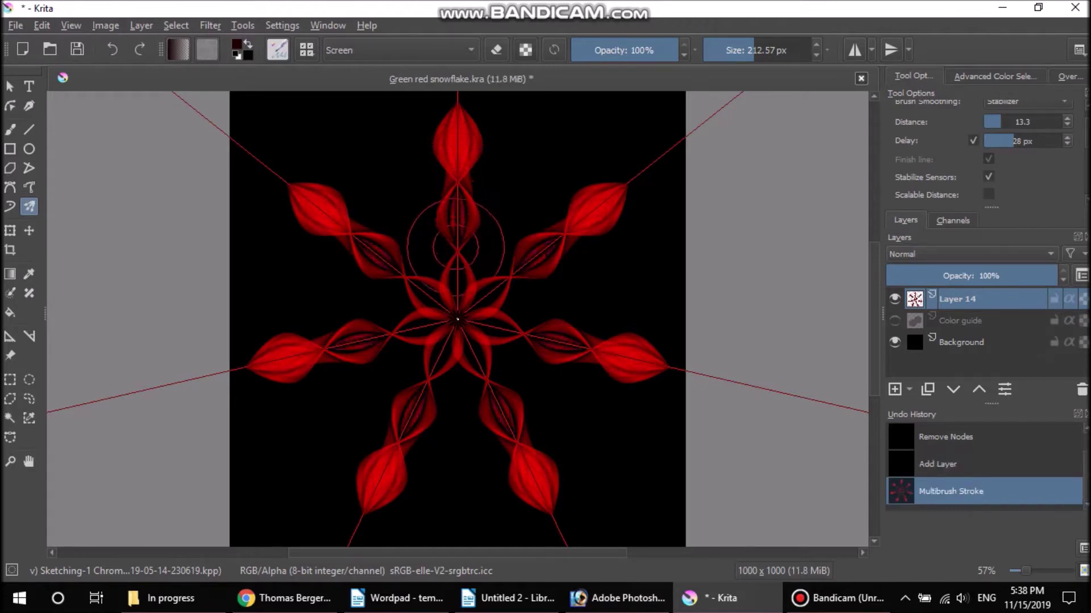
pyautogui.moveTo(456, 247); pyautogui.dragTo(459, 233)
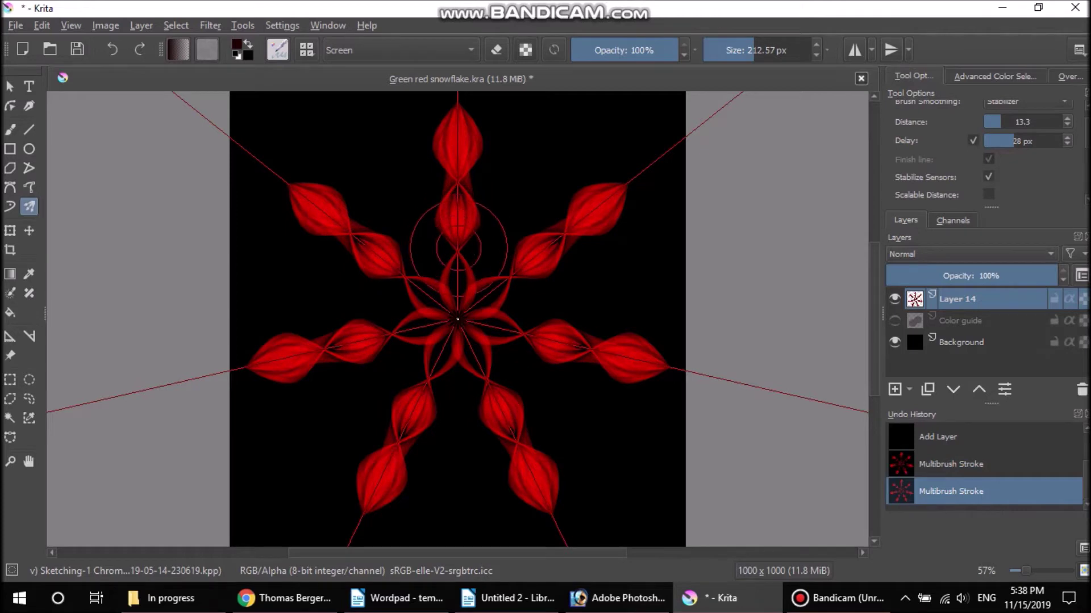
pyautogui.moveTo(448, 272); pyautogui.dragTo(458, 268)
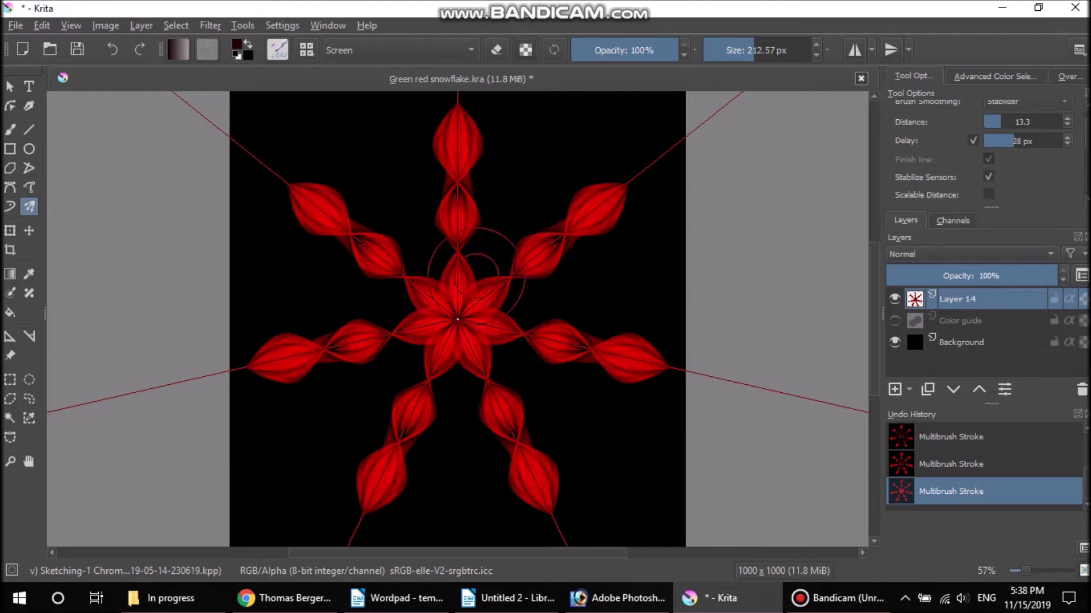
# Add curved radiating strokes and gap-filling petals around the snowflake, then add empty Layer 15.
pyautogui.moveTo(475, 258)
pyautogui.mouseDown()
pyautogui.moveTo(548, 176)
pyautogui.moveTo(551, 121)
pyautogui.moveTo(514, 172)
pyautogui.mouseUp()
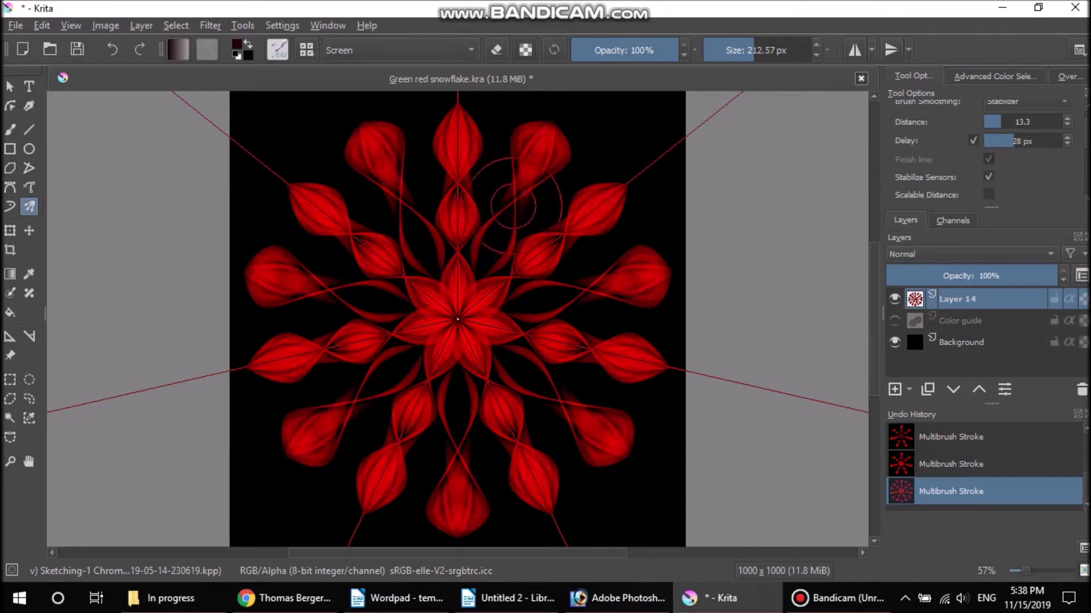
pyautogui.moveTo(510, 223)
pyautogui.mouseDown()
pyautogui.moveTo(496, 244)
pyautogui.moveTo(480, 226)
pyautogui.mouseUp()
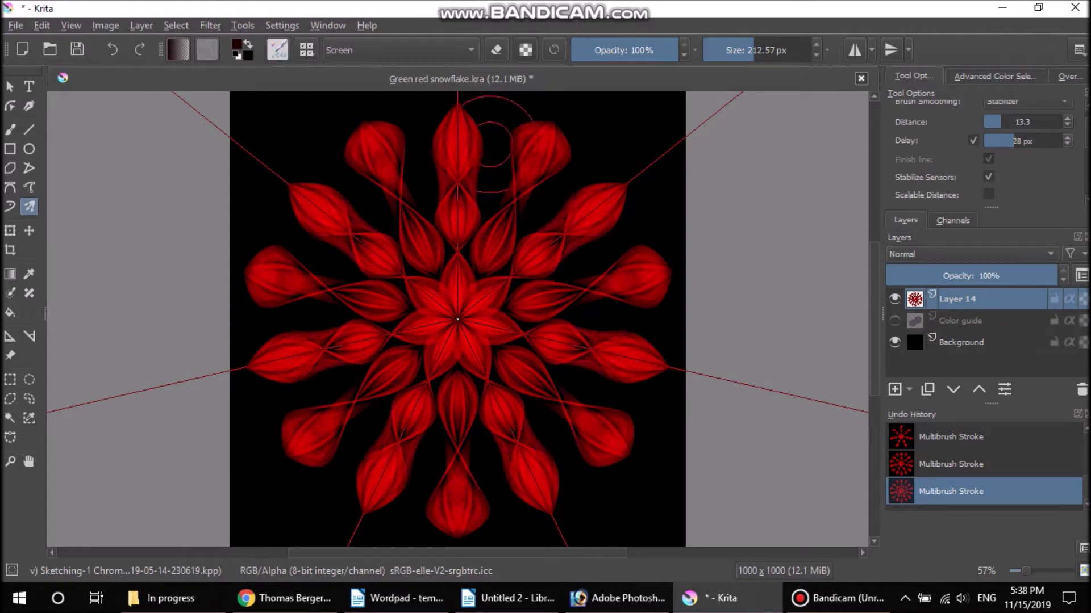
pyautogui.moveTo(502, 136); pyautogui.dragTo(534, 204)
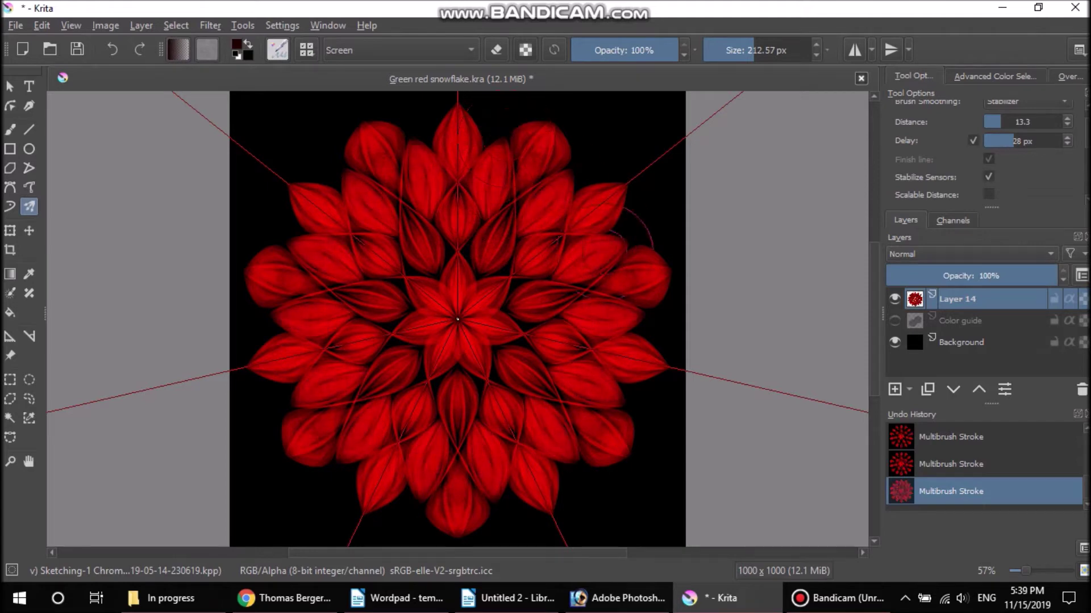
pyautogui.click(895, 389)
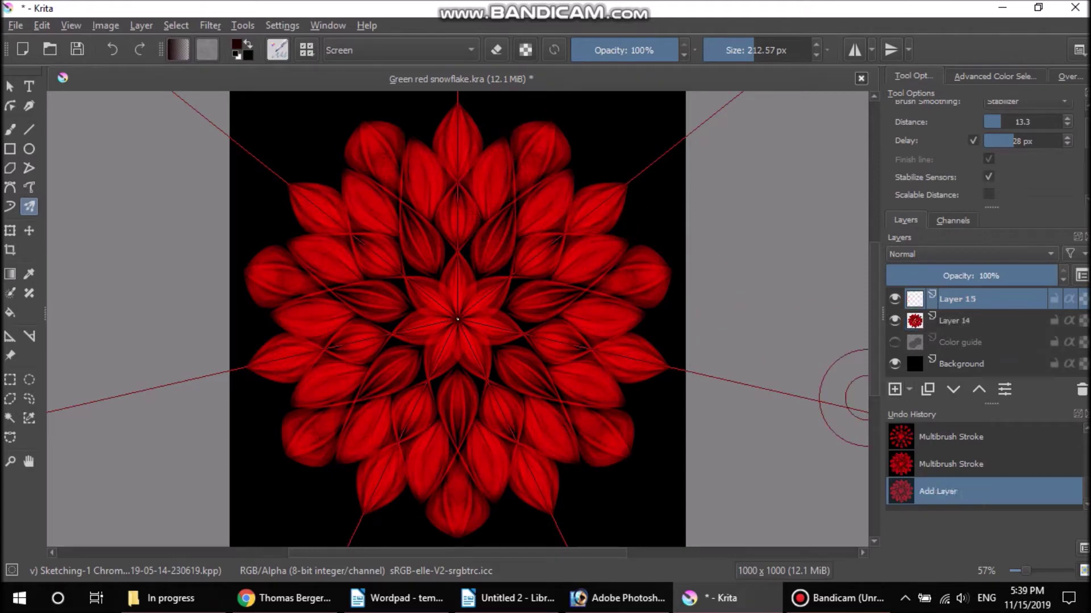
# Hide Layer 14 and paint leaf-like diamond petals along each radial arm on Layer 15.
pyautogui.click(894, 321)
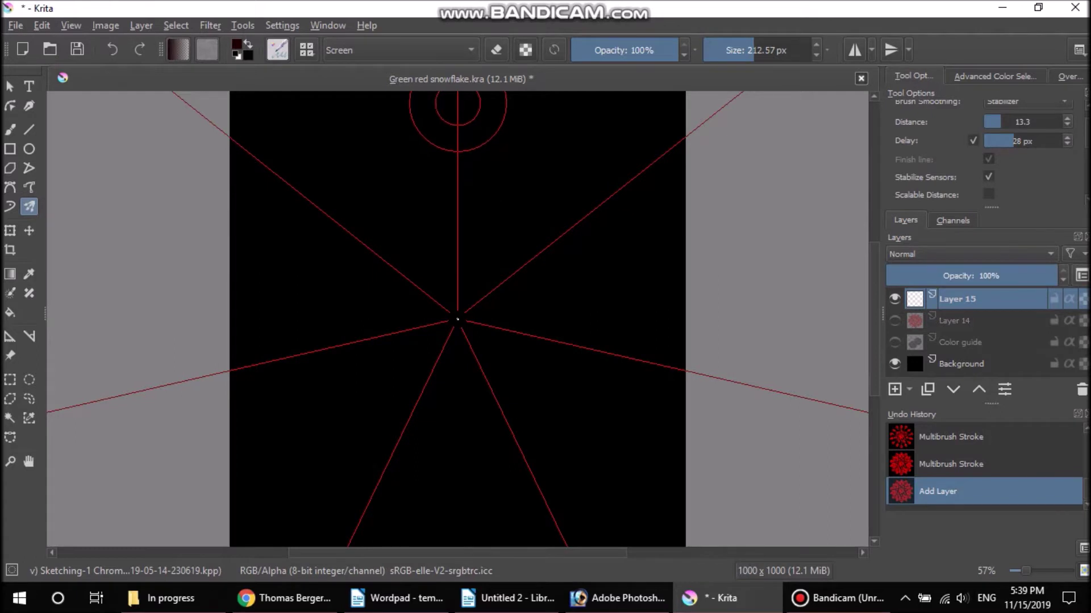
pyautogui.moveTo(457, 104); pyautogui.dragTo(455, 173)
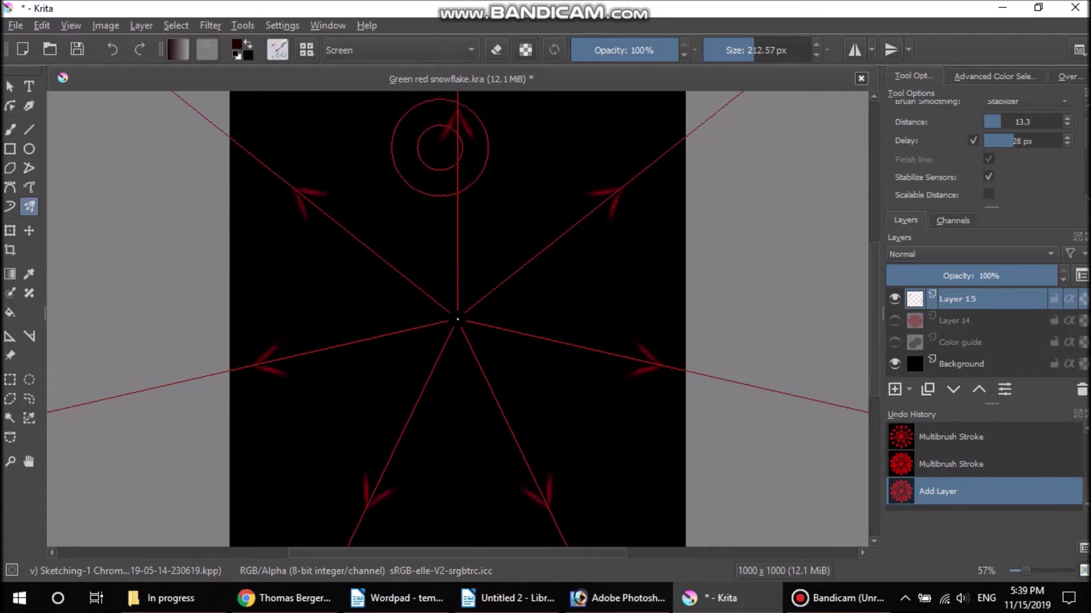
pyautogui.moveTo(455, 173); pyautogui.dragTo(449, 233)
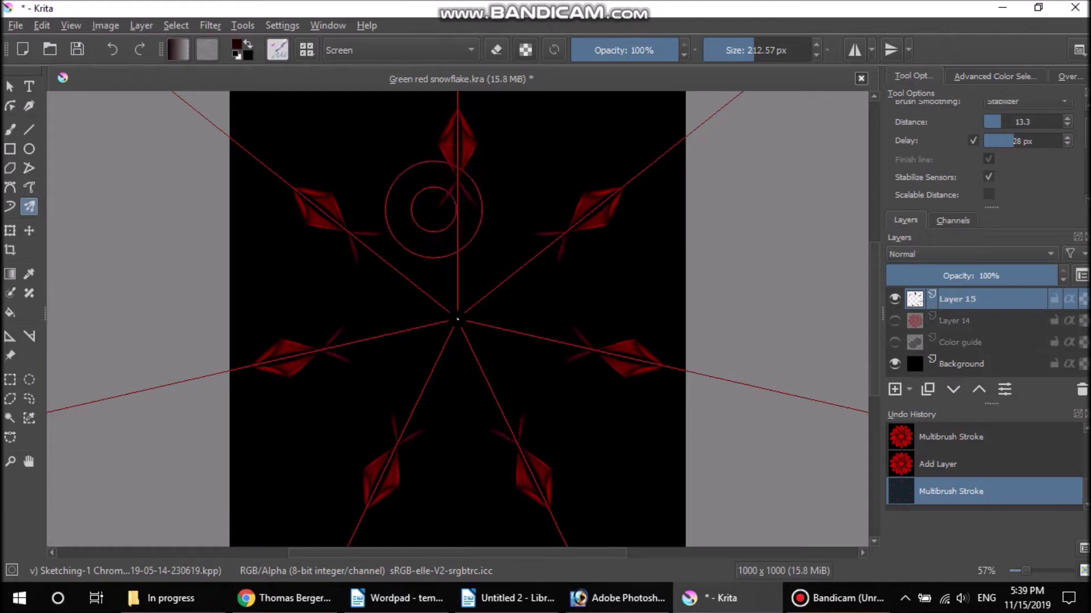
pyautogui.moveTo(450, 233)
pyautogui.mouseDown()
pyautogui.moveTo(459, 238)
pyautogui.moveTo(443, 288)
pyautogui.moveTo(451, 315)
pyautogui.moveTo(459, 242)
pyautogui.mouseUp()
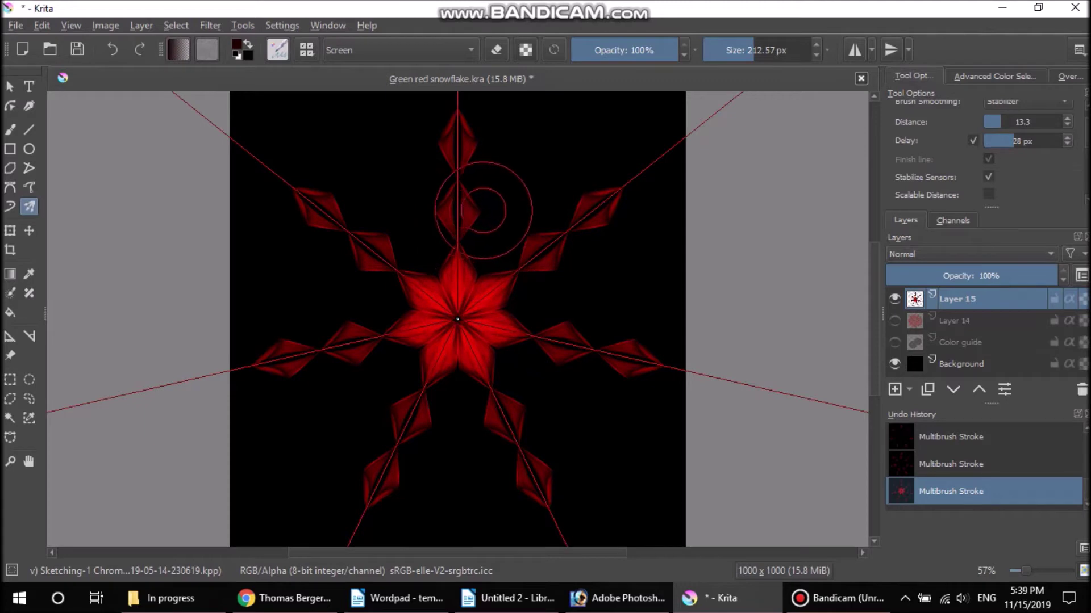
# Add a bright central star and large solid curved red petals, then add empty Layer 16.
pyautogui.moveTo(482, 210)
pyautogui.mouseDown()
pyautogui.moveTo(479, 267)
pyautogui.moveTo(472, 248)
pyautogui.mouseUp()
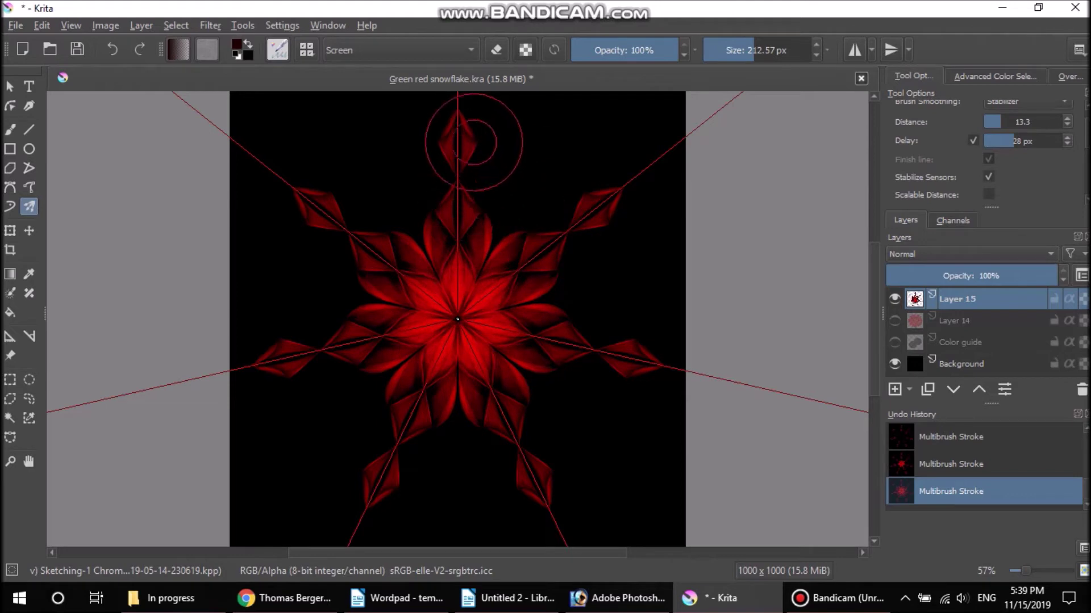
pyautogui.moveTo(477, 139); pyautogui.dragTo(502, 227)
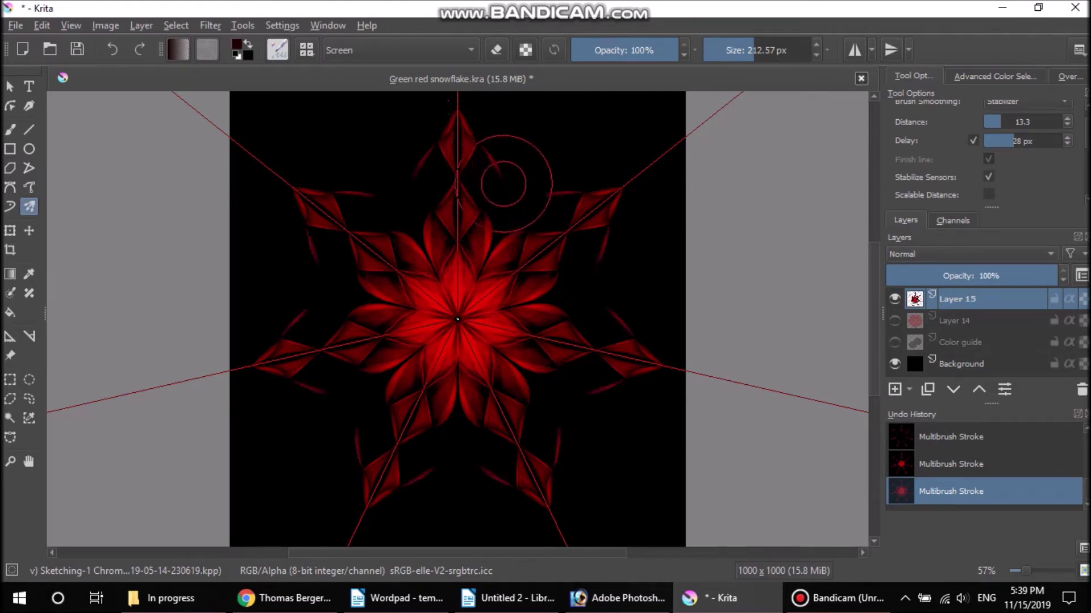
pyautogui.moveTo(494, 233); pyautogui.dragTo(463, 177)
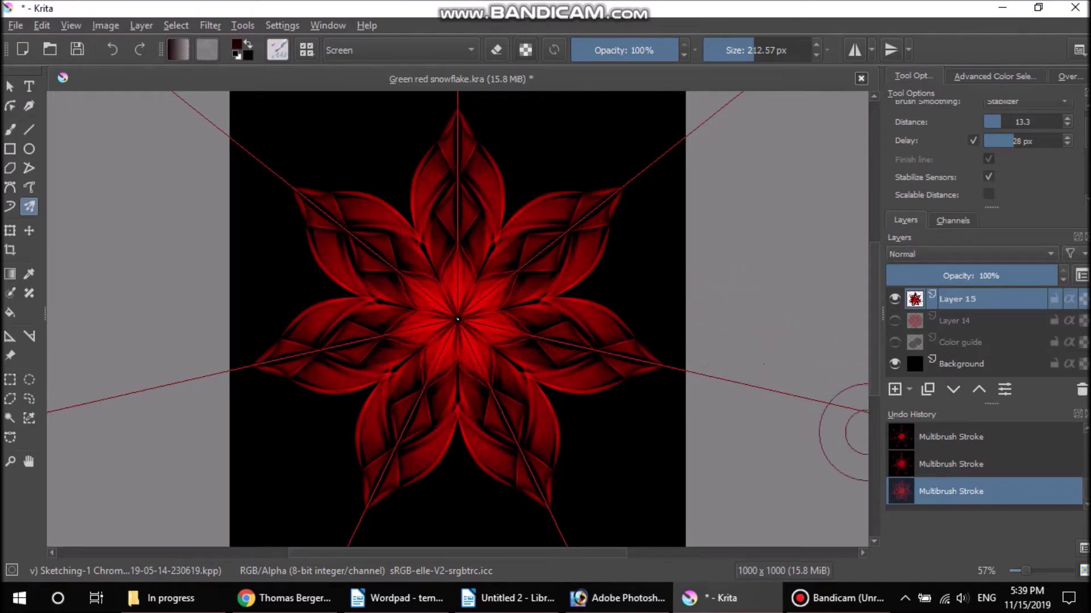
pyautogui.click(895, 389)
# Hide Layer 15, paint a scalloped red rosette with bright inner petals, then hide Layer 16.
pyautogui.click(895, 320)
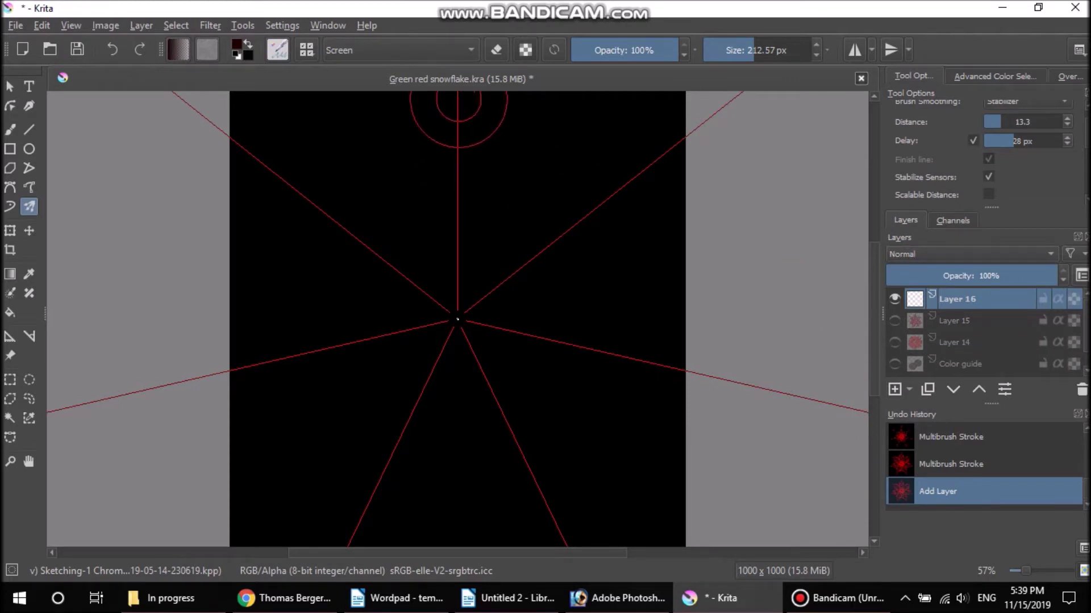
pyautogui.moveTo(458, 107)
pyautogui.mouseDown()
pyautogui.moveTo(505, 170)
pyautogui.moveTo(534, 171)
pyautogui.moveTo(535, 190)
pyautogui.moveTo(577, 223)
pyautogui.moveTo(511, 243)
pyautogui.moveTo(474, 279)
pyautogui.moveTo(461, 312)
pyautogui.moveTo(385, 257)
pyautogui.mouseUp()
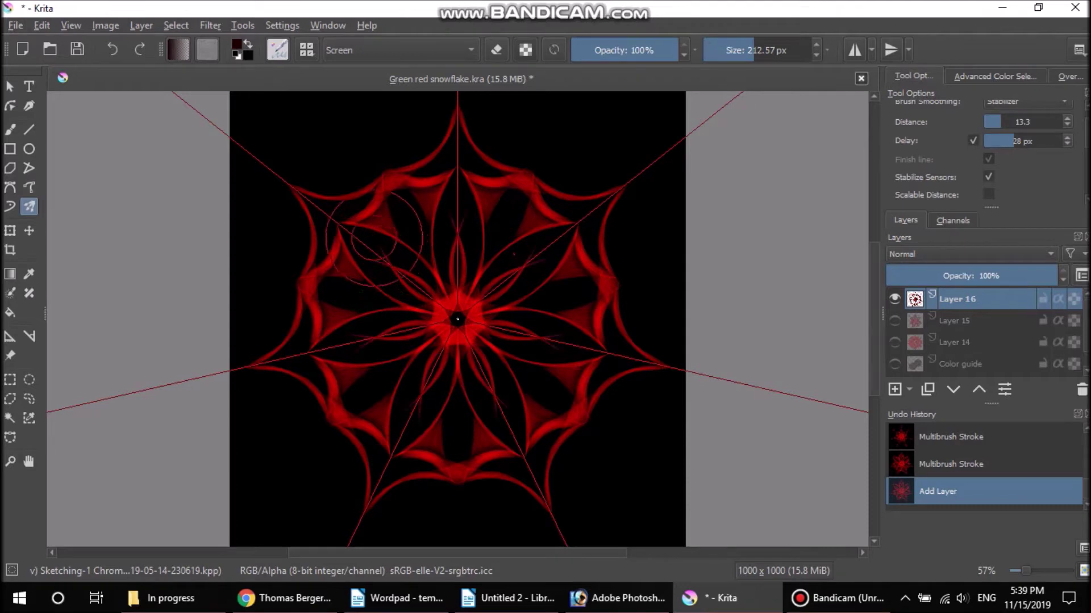
pyautogui.moveTo(342, 227)
pyautogui.mouseDown()
pyautogui.moveTo(440, 250)
pyautogui.moveTo(432, 267)
pyautogui.mouseUp()
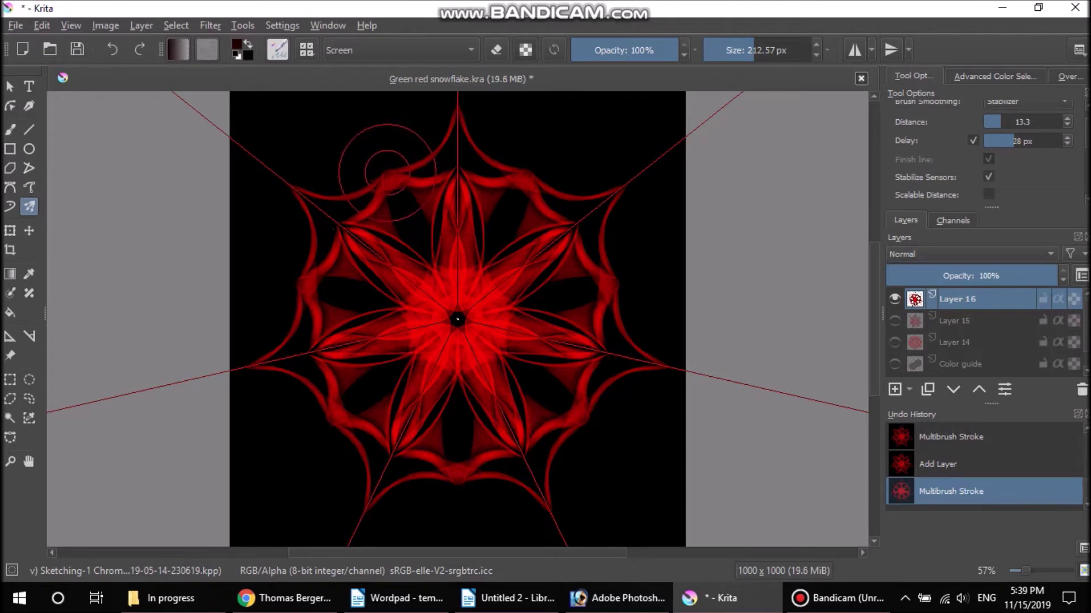
pyautogui.moveTo(431, 205)
pyautogui.mouseDown()
pyautogui.moveTo(423, 241)
pyautogui.moveTo(380, 161)
pyautogui.mouseUp()
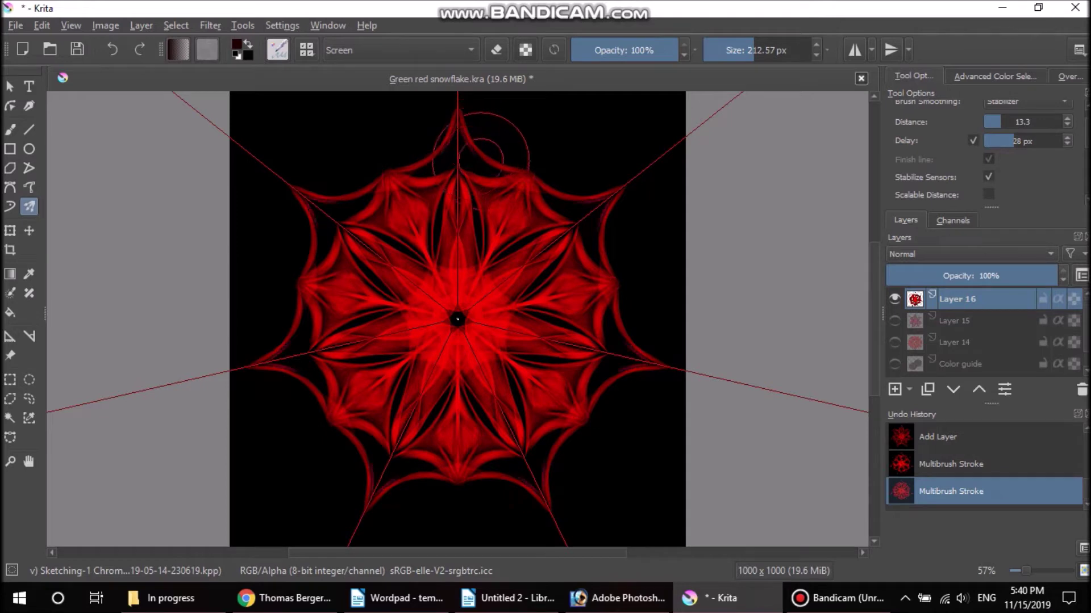
pyautogui.moveTo(504, 171); pyautogui.dragTo(442, 168)
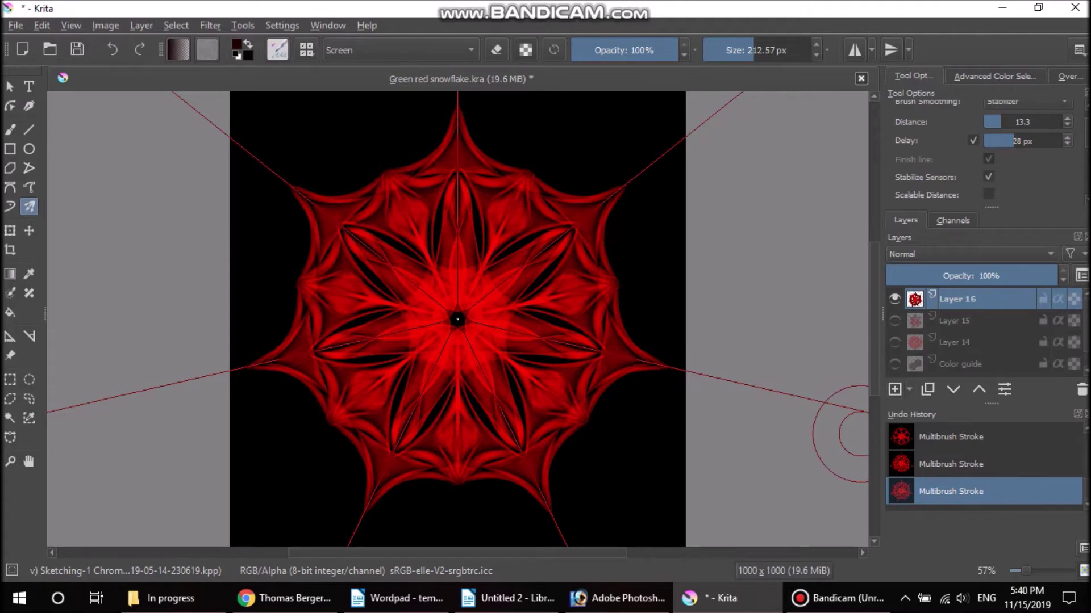
pyautogui.click(894, 321)
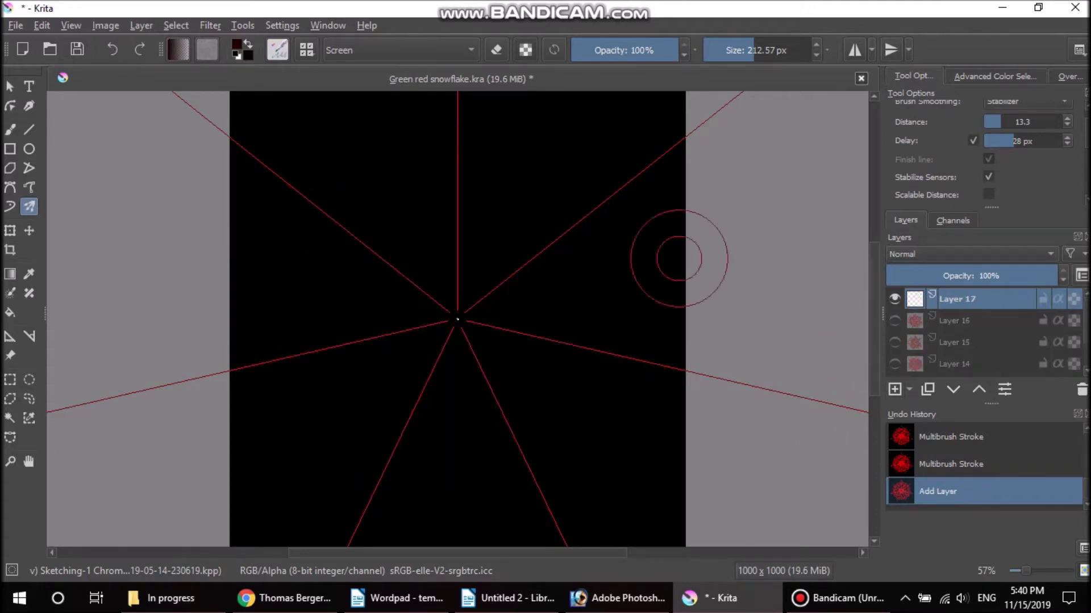
# Paint a curved star outline, soft red wedges and solid petal loops on Layer 17.
pyautogui.moveTo(457, 101); pyautogui.dragTo(527, 254)
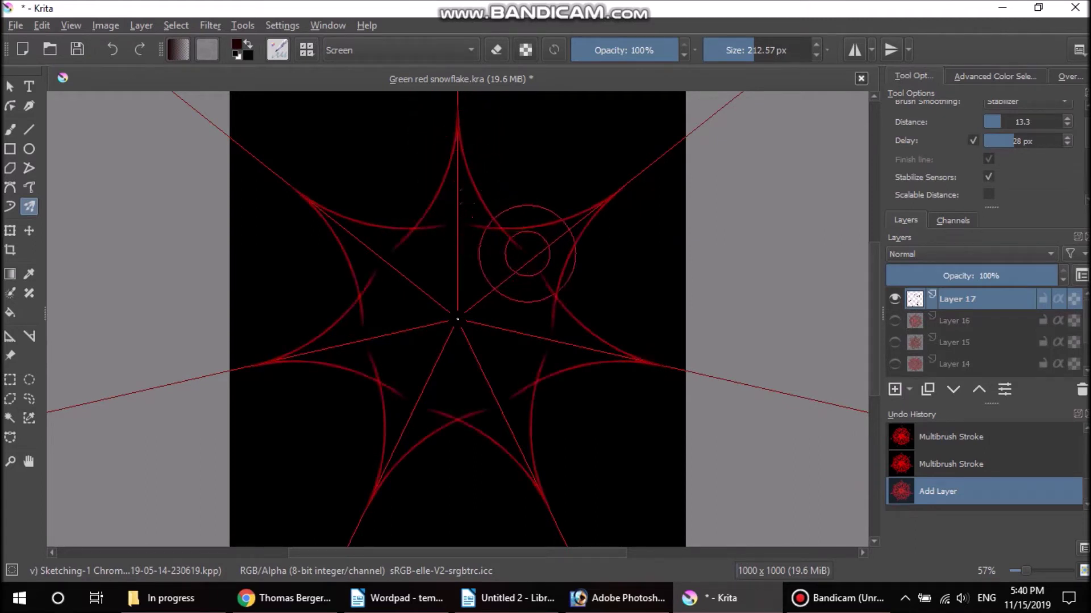
pyautogui.moveTo(532, 258)
pyautogui.mouseDown()
pyautogui.moveTo(473, 117)
pyautogui.moveTo(457, 180)
pyautogui.mouseUp()
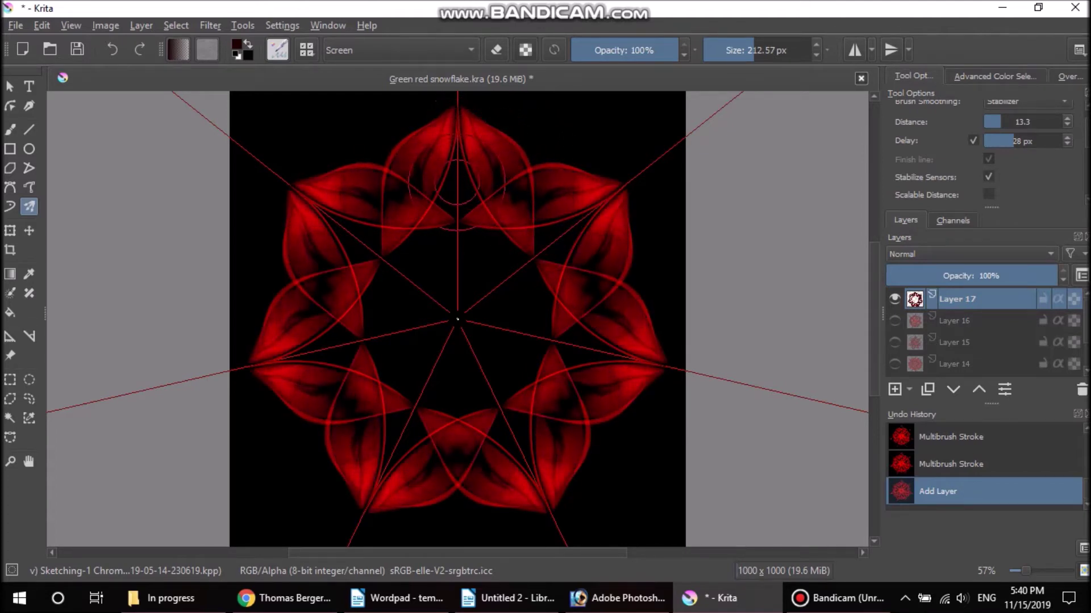
pyautogui.moveTo(458, 204); pyautogui.dragTo(475, 253)
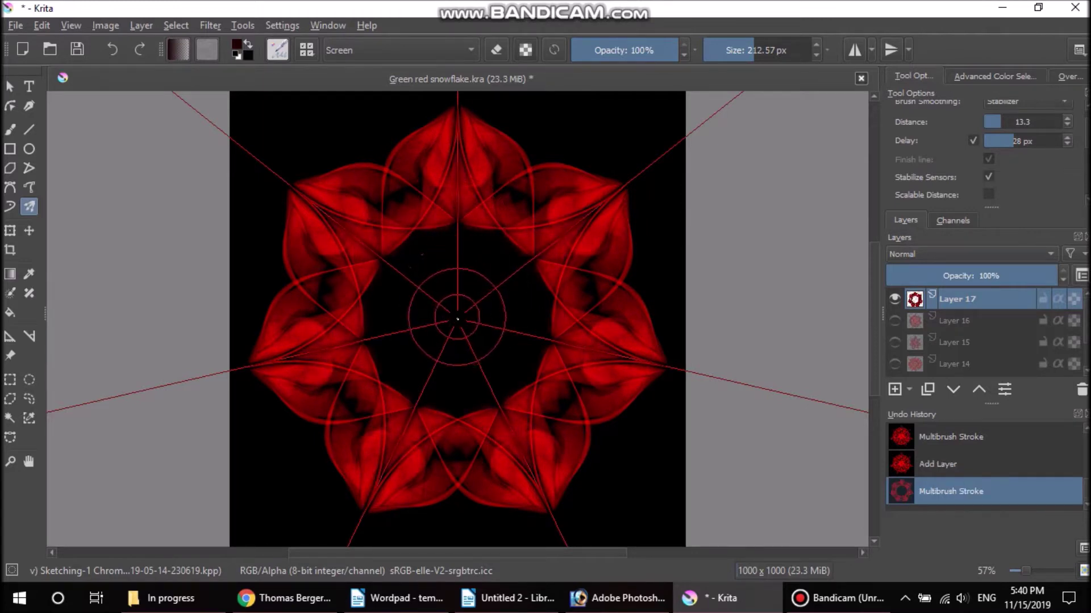
pyautogui.moveTo(457, 319); pyautogui.dragTo(483, 258)
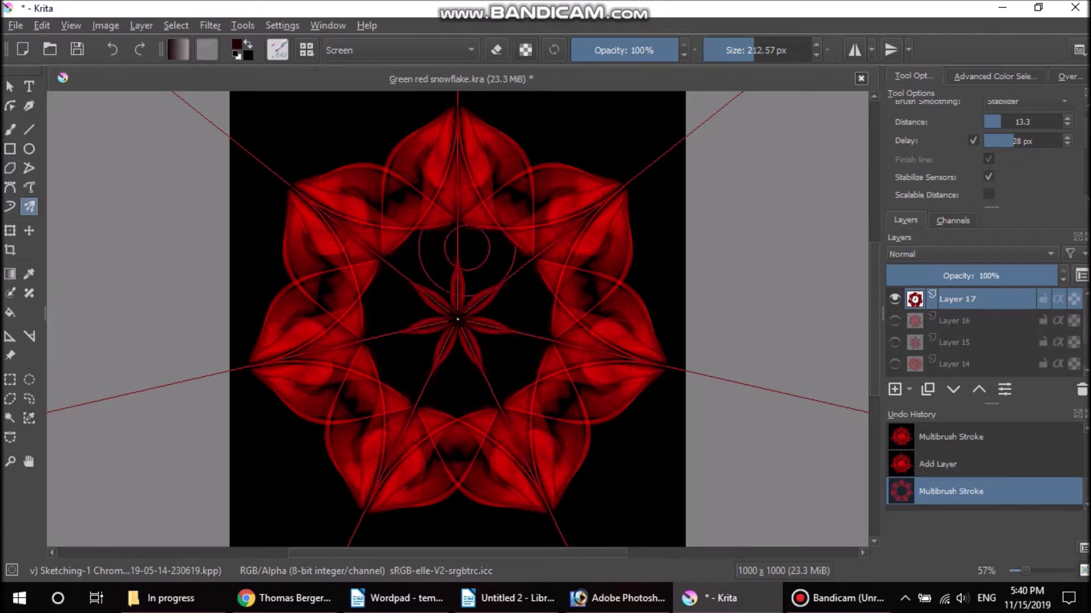
pyautogui.moveTo(483, 244); pyautogui.dragTo(480, 256)
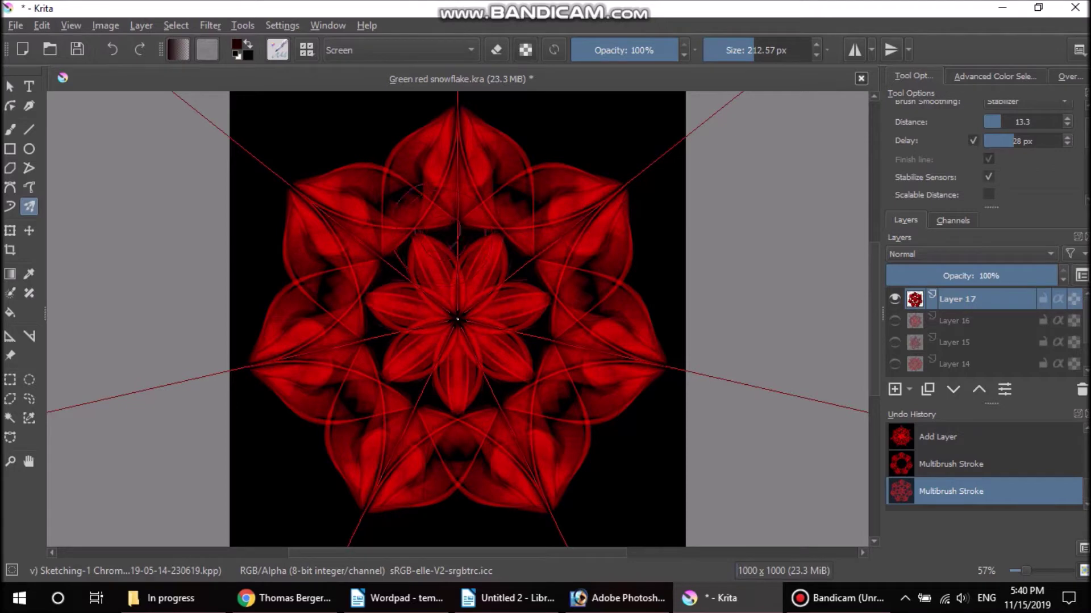
# Add thin red lines, replace an unwanted mirrored stroke with a new one, then hide Layer 17.
pyautogui.moveTo(461, 230); pyautogui.dragTo(476, 247)
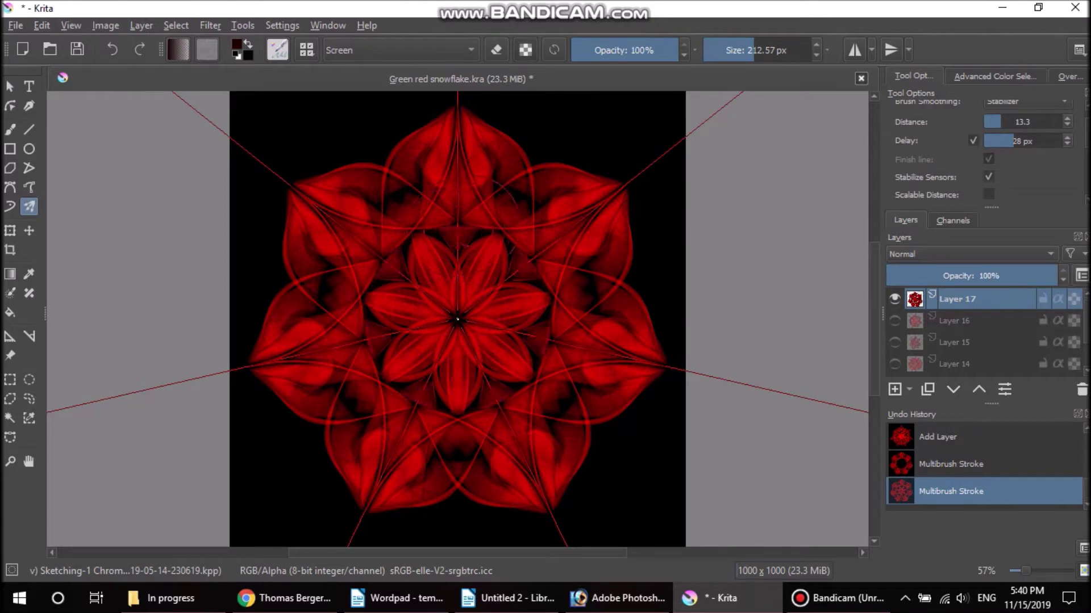
pyautogui.moveTo(531, 332); pyautogui.dragTo(546, 349)
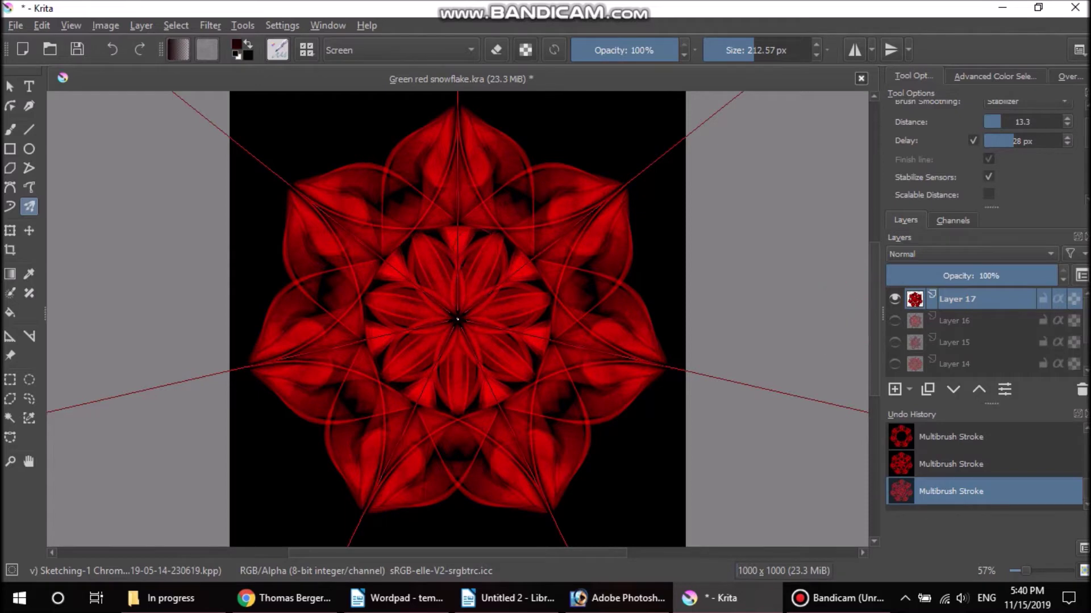
pyautogui.hotkey('ctrl', 'z')
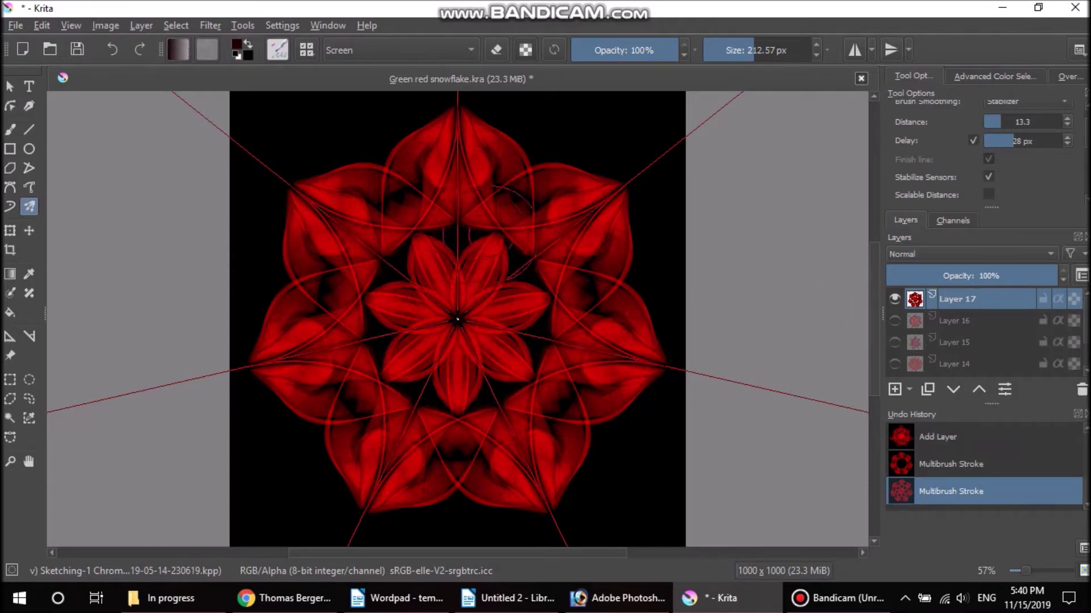
pyautogui.moveTo(517, 264); pyautogui.dragTo(514, 202)
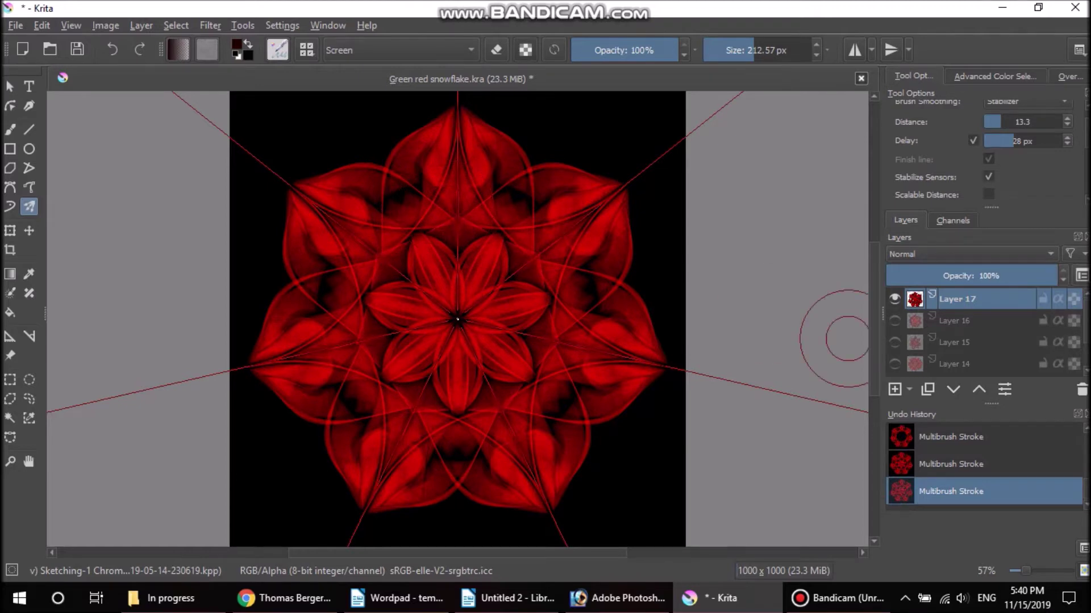
pyautogui.click(895, 321)
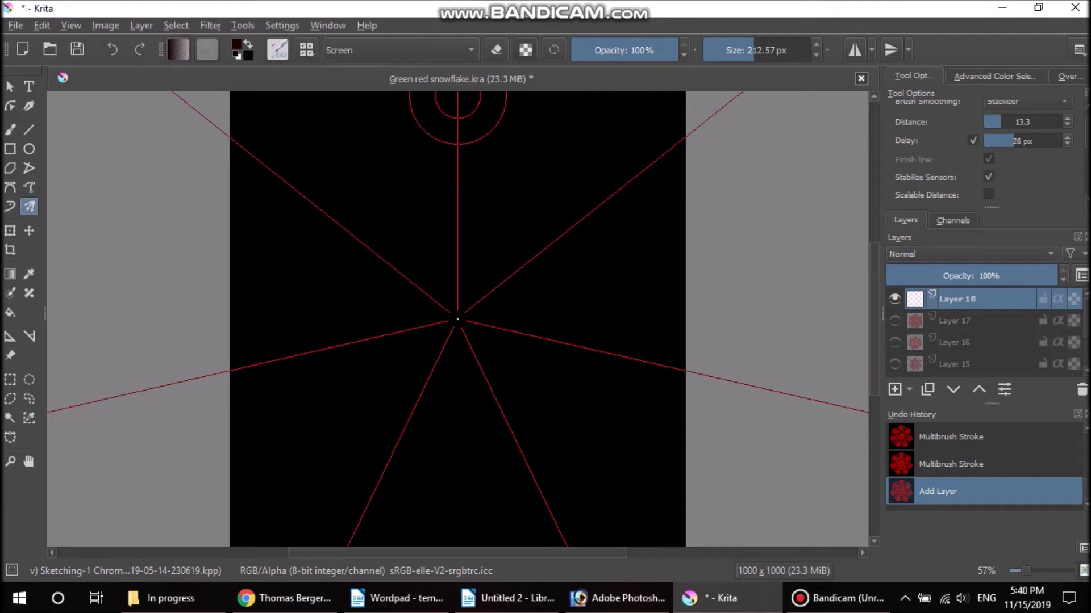
# Paint curved star arms, centre petals and red-filled outer lobes on Layer 18, then add Layer 19.
pyautogui.moveTo(457, 120)
pyautogui.mouseDown()
pyautogui.moveTo(520, 195)
pyautogui.moveTo(499, 182)
pyautogui.moveTo(463, 231)
pyautogui.moveTo(463, 262)
pyautogui.mouseUp()
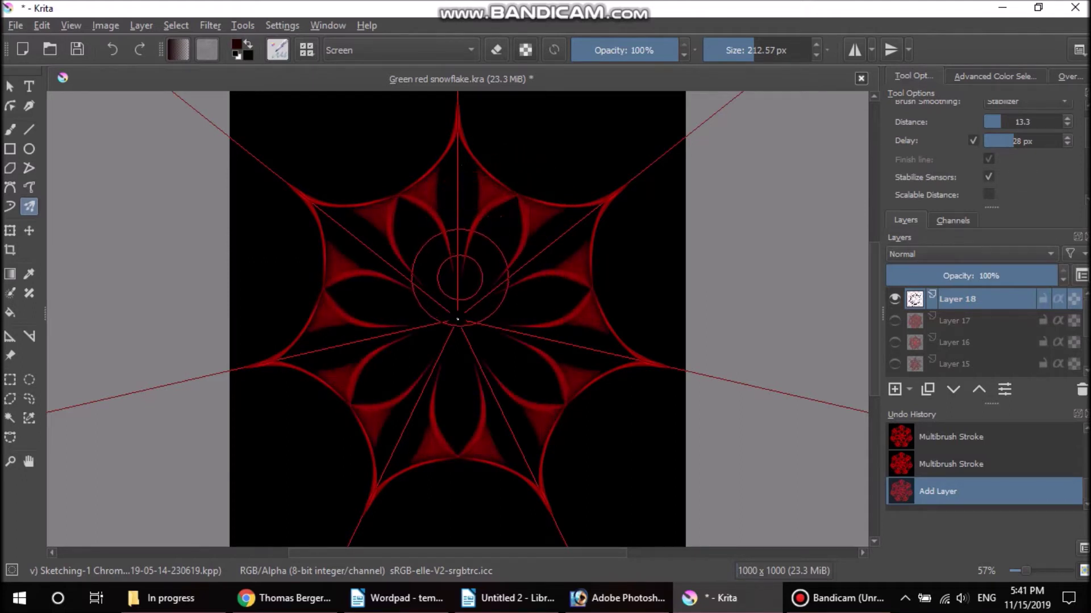
pyautogui.moveTo(460, 278)
pyautogui.mouseDown()
pyautogui.moveTo(454, 241)
pyautogui.moveTo(423, 187)
pyautogui.moveTo(457, 162)
pyautogui.mouseUp()
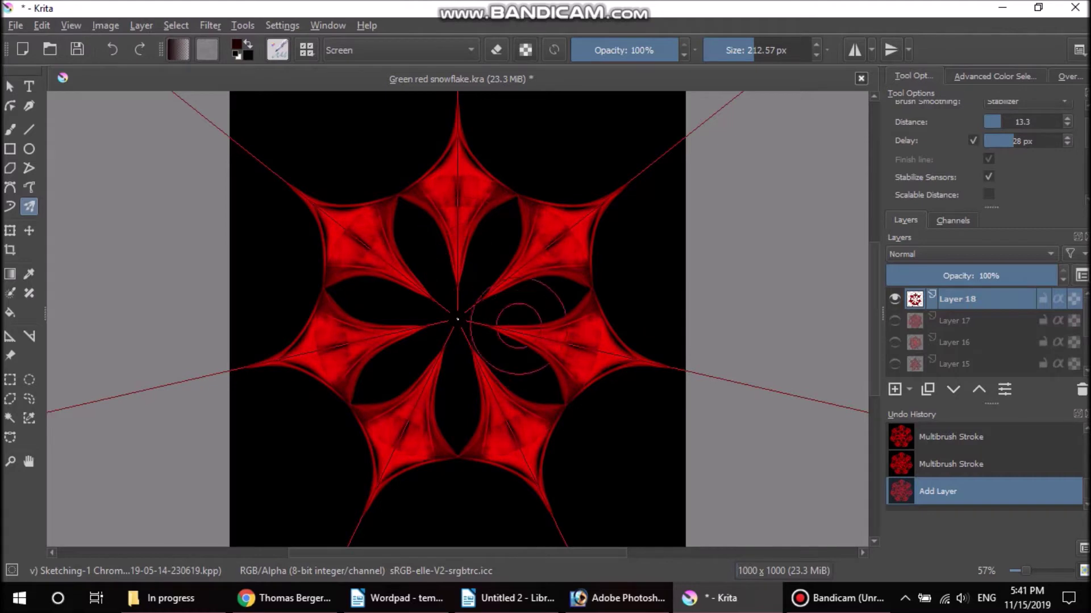
pyautogui.moveTo(518, 340); pyautogui.dragTo(499, 233)
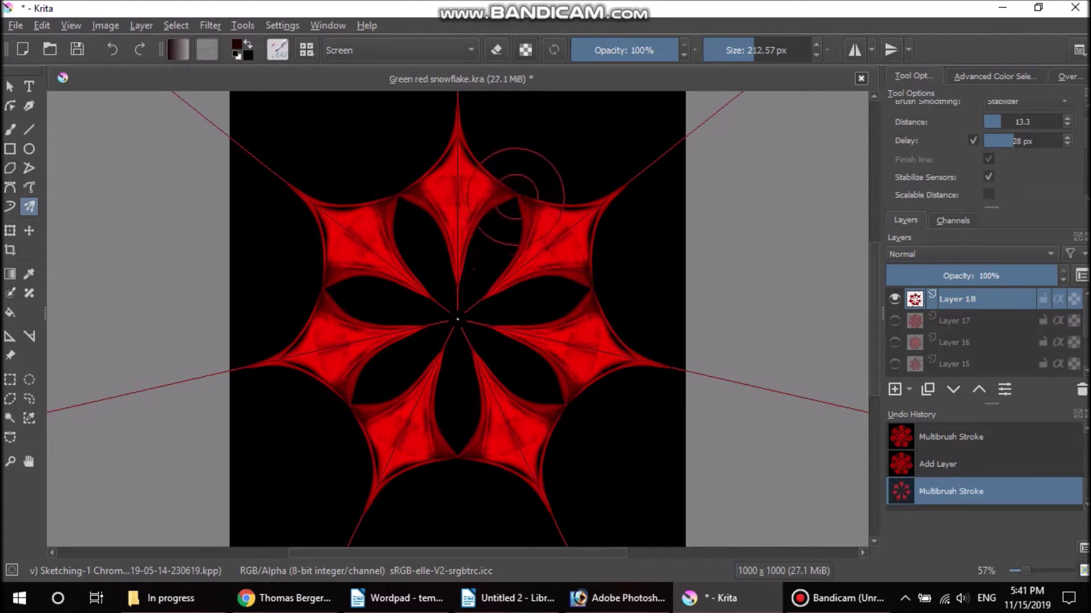
pyautogui.moveTo(515, 196)
pyautogui.mouseDown()
pyautogui.moveTo(463, 244)
pyautogui.moveTo(448, 329)
pyautogui.moveTo(494, 278)
pyautogui.moveTo(520, 304)
pyautogui.moveTo(540, 301)
pyautogui.moveTo(499, 233)
pyautogui.moveTo(514, 210)
pyautogui.moveTo(576, 400)
pyautogui.mouseUp()
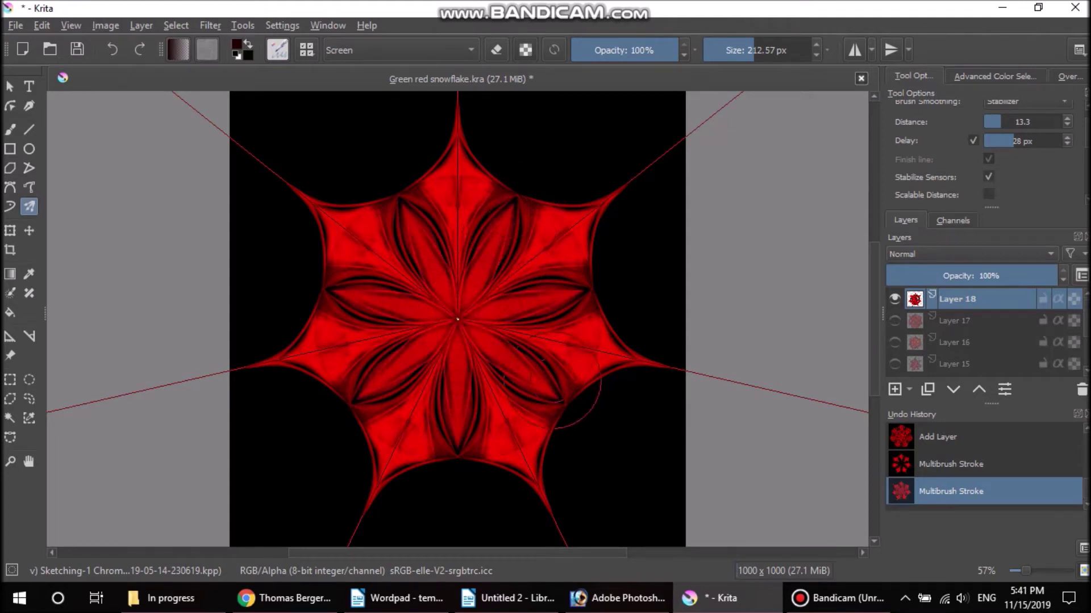
pyautogui.press('Insert')
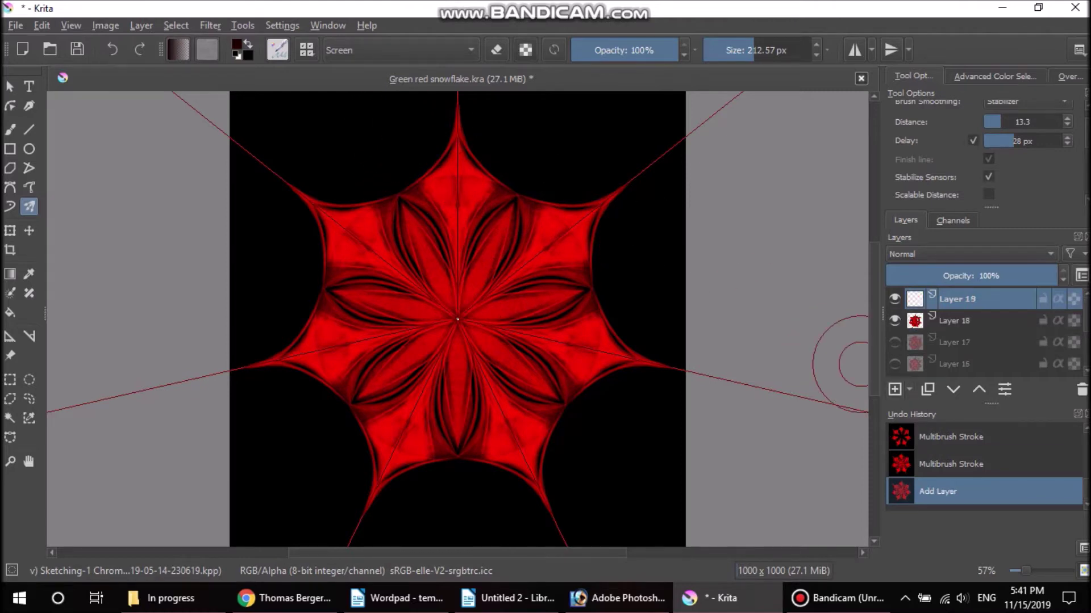
# Hide Layer 18, paint thin star arms and thick centre petals on Layer 19, then add Layer 20.
pyautogui.click(895, 320)
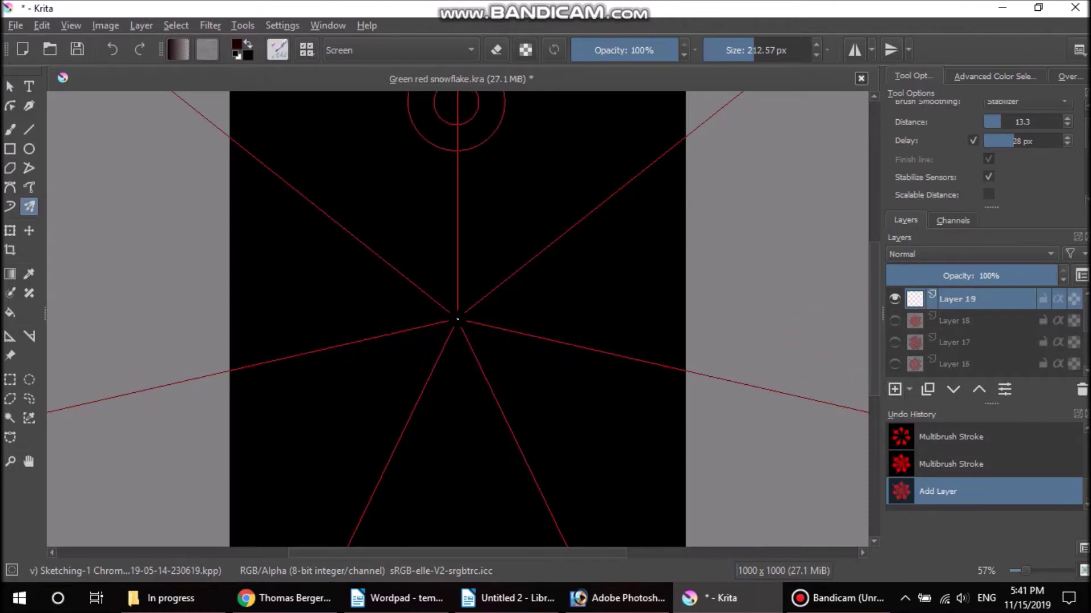
pyautogui.moveTo(457, 101)
pyautogui.mouseDown()
pyautogui.moveTo(498, 234)
pyautogui.moveTo(458, 314)
pyautogui.mouseUp()
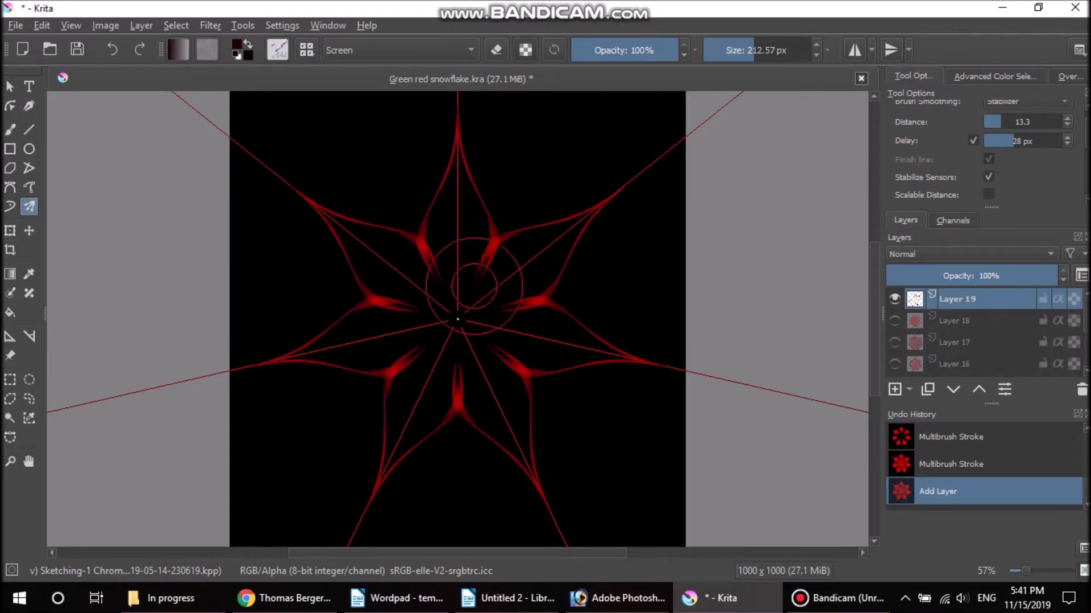
pyautogui.moveTo(458, 319)
pyautogui.mouseDown()
pyautogui.moveTo(445, 227)
pyautogui.moveTo(456, 174)
pyautogui.mouseUp()
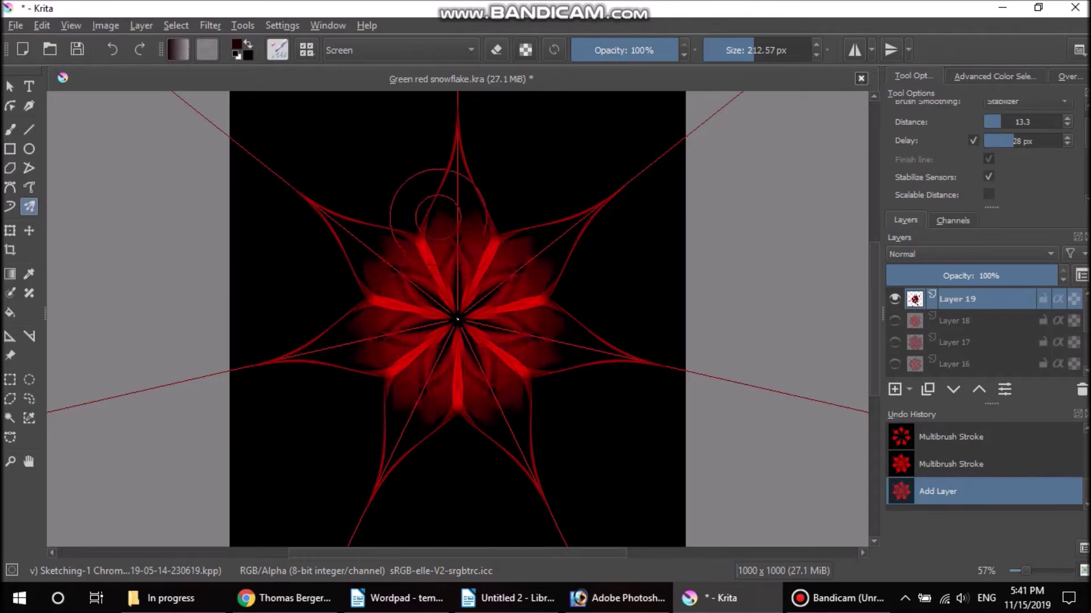
pyautogui.moveTo(457, 167); pyautogui.dragTo(458, 125)
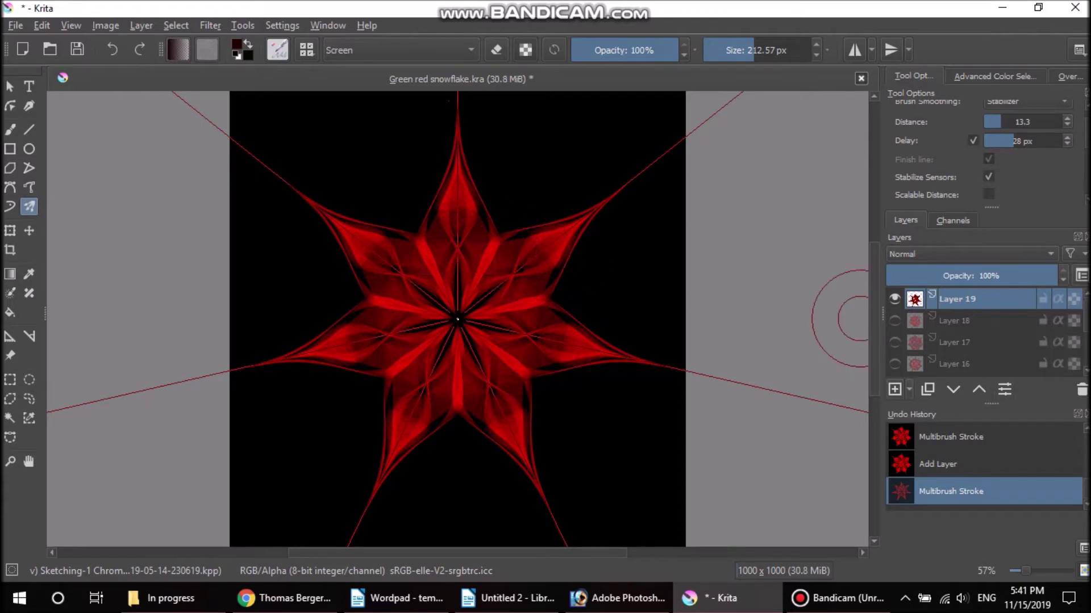
pyautogui.press('Insert')
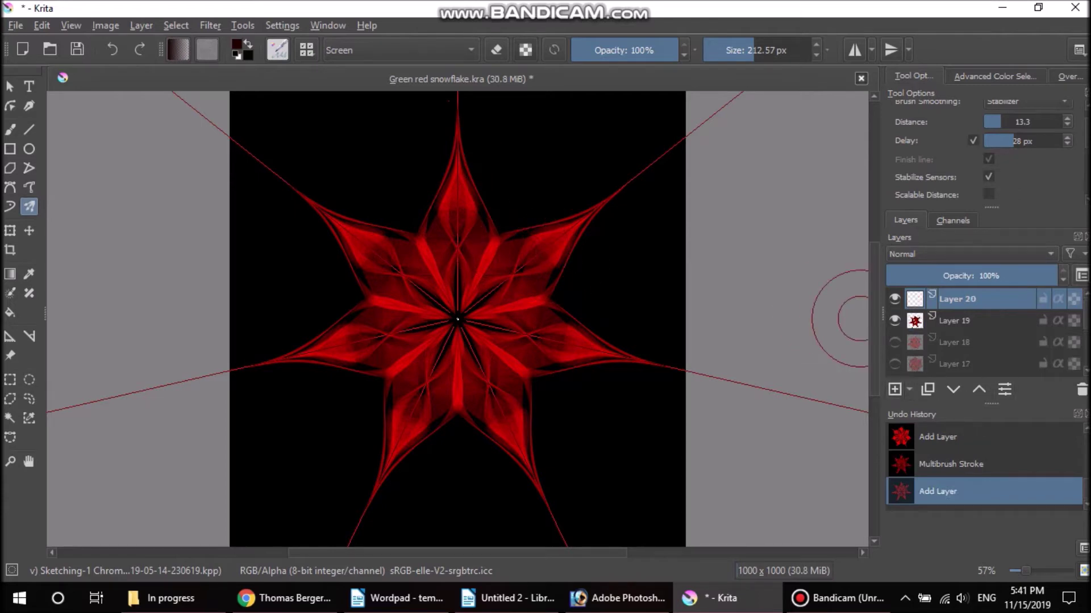
# Hide Layer 19, paint a round looped-petal rosette with bright centre, then add Layer 21.
pyautogui.click(894, 320)
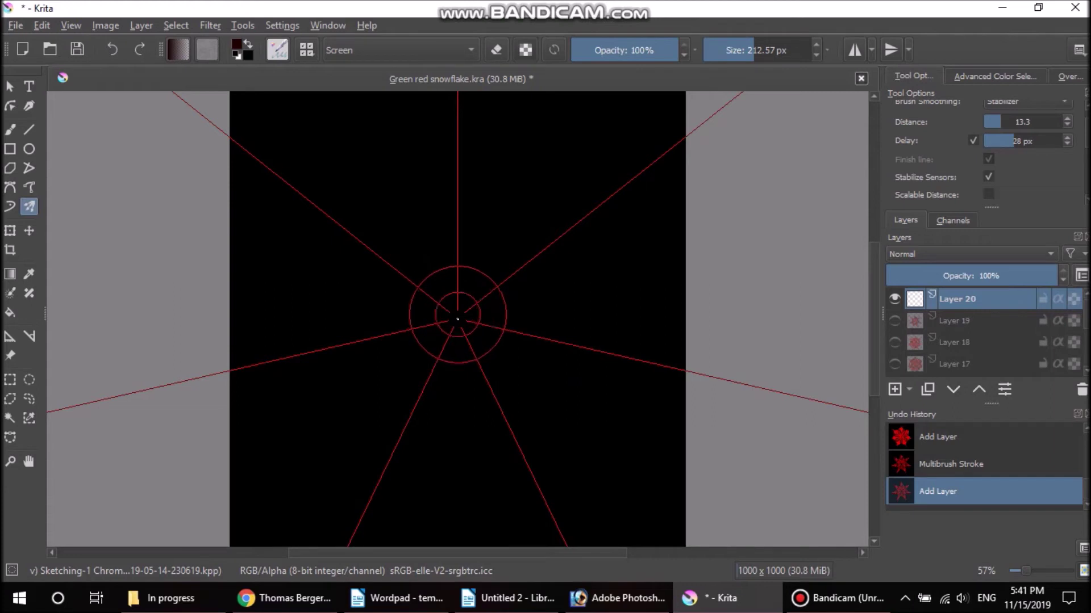
pyautogui.moveTo(457, 319)
pyautogui.mouseDown()
pyautogui.moveTo(470, 135)
pyautogui.moveTo(390, 120)
pyautogui.moveTo(377, 146)
pyautogui.moveTo(397, 158)
pyautogui.moveTo(426, 146)
pyautogui.moveTo(398, 202)
pyautogui.moveTo(433, 225)
pyautogui.moveTo(455, 225)
pyautogui.moveTo(455, 259)
pyautogui.mouseUp()
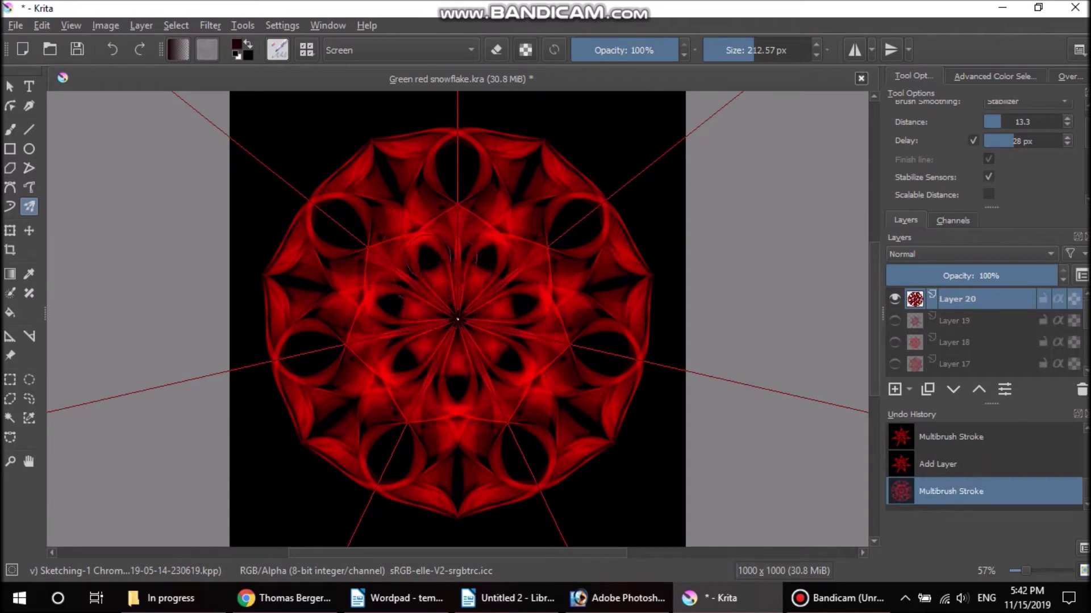
pyautogui.moveTo(429, 265)
pyautogui.mouseDown()
pyautogui.moveTo(401, 309)
pyautogui.moveTo(428, 258)
pyautogui.mouseUp()
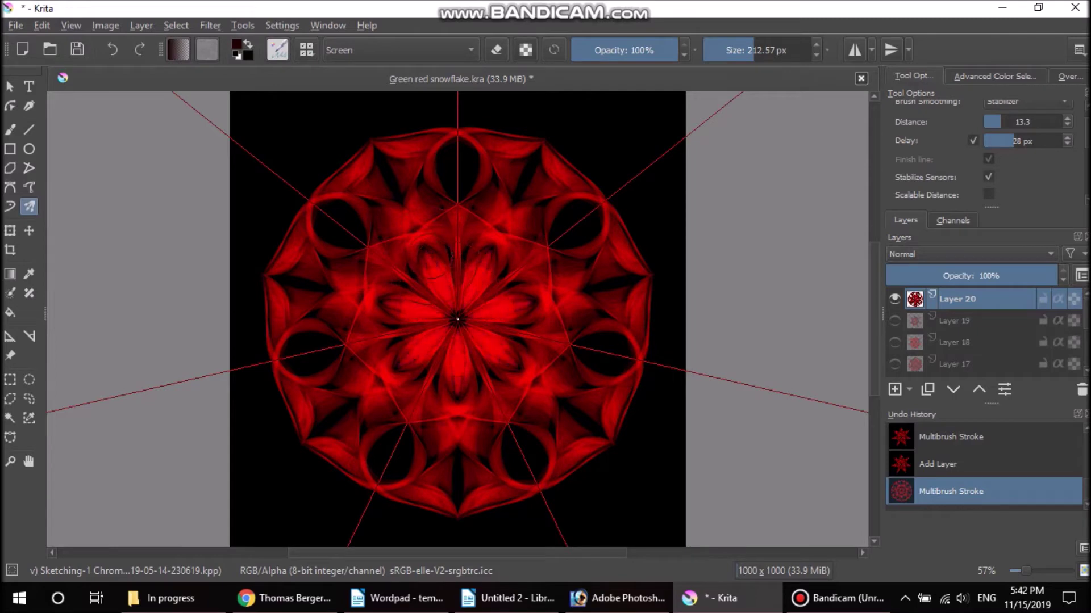
pyautogui.press('Insert')
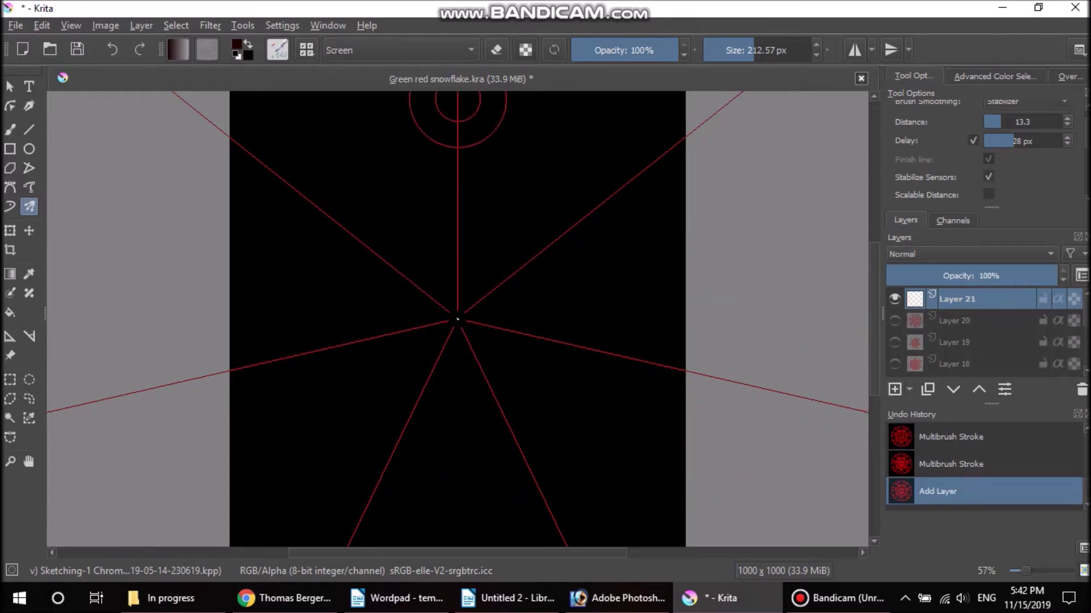
# Paint outer petal ring, centre crescents and dark-red linking shapes on Layer 21, then hide it.
pyautogui.moveTo(458, 100)
pyautogui.mouseDown()
pyautogui.moveTo(481, 183)
pyautogui.moveTo(450, 207)
pyautogui.moveTo(438, 134)
pyautogui.moveTo(431, 149)
pyautogui.moveTo(514, 151)
pyautogui.moveTo(493, 152)
pyautogui.moveTo(469, 123)
pyautogui.mouseUp()
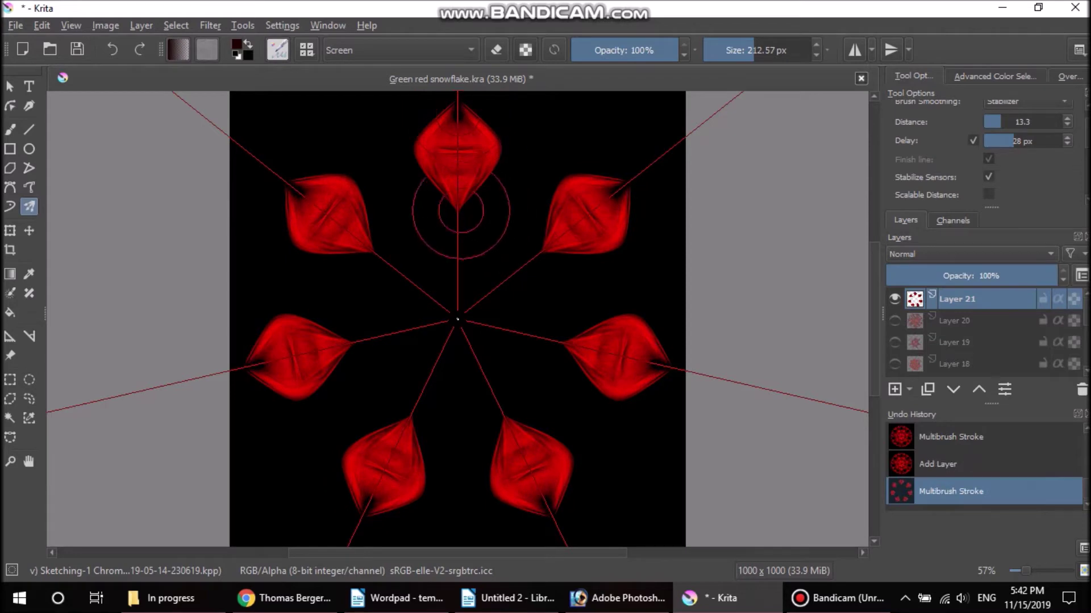
pyautogui.moveTo(457, 210)
pyautogui.mouseDown()
pyautogui.moveTo(487, 249)
pyautogui.moveTo(458, 318)
pyautogui.moveTo(449, 289)
pyautogui.moveTo(469, 258)
pyautogui.moveTo(463, 221)
pyautogui.mouseUp()
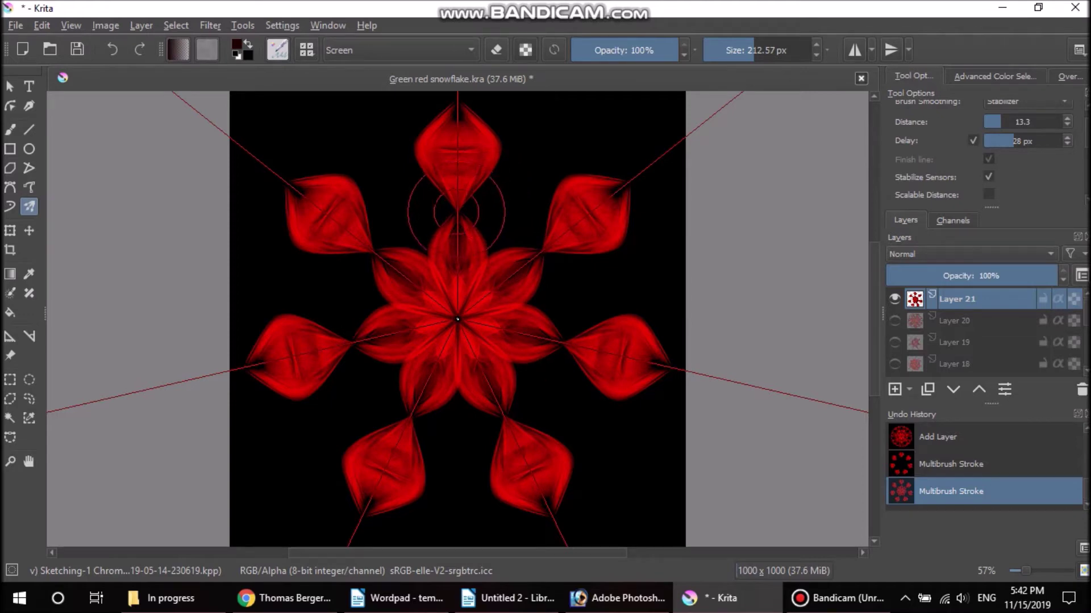
pyautogui.moveTo(465, 206)
pyautogui.mouseDown()
pyautogui.moveTo(499, 191)
pyautogui.moveTo(506, 204)
pyautogui.moveTo(521, 189)
pyautogui.moveTo(544, 267)
pyautogui.mouseUp()
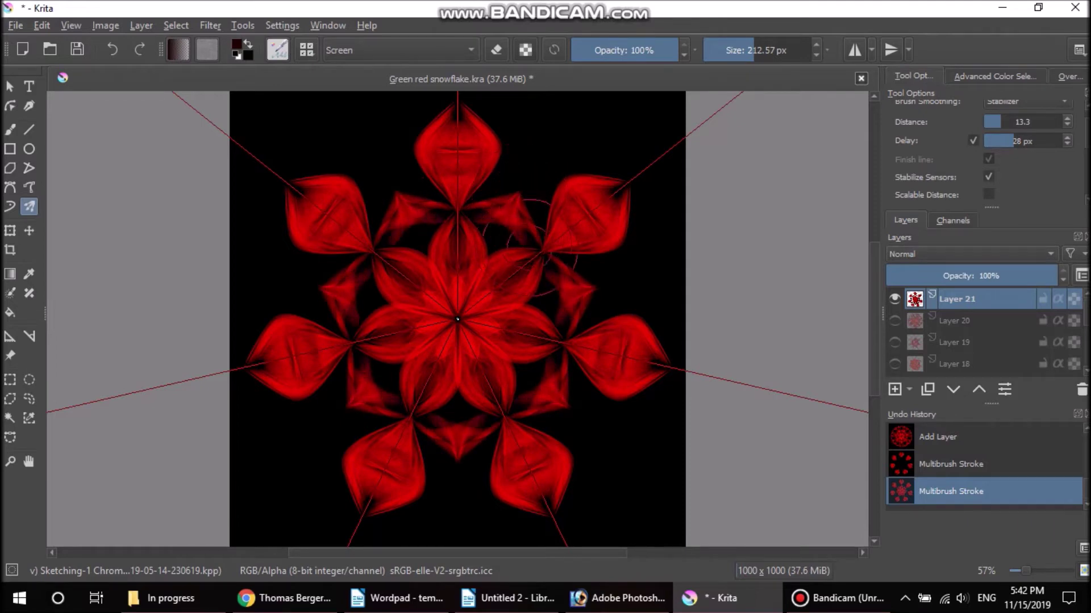
pyautogui.moveTo(544, 258); pyautogui.dragTo(529, 245)
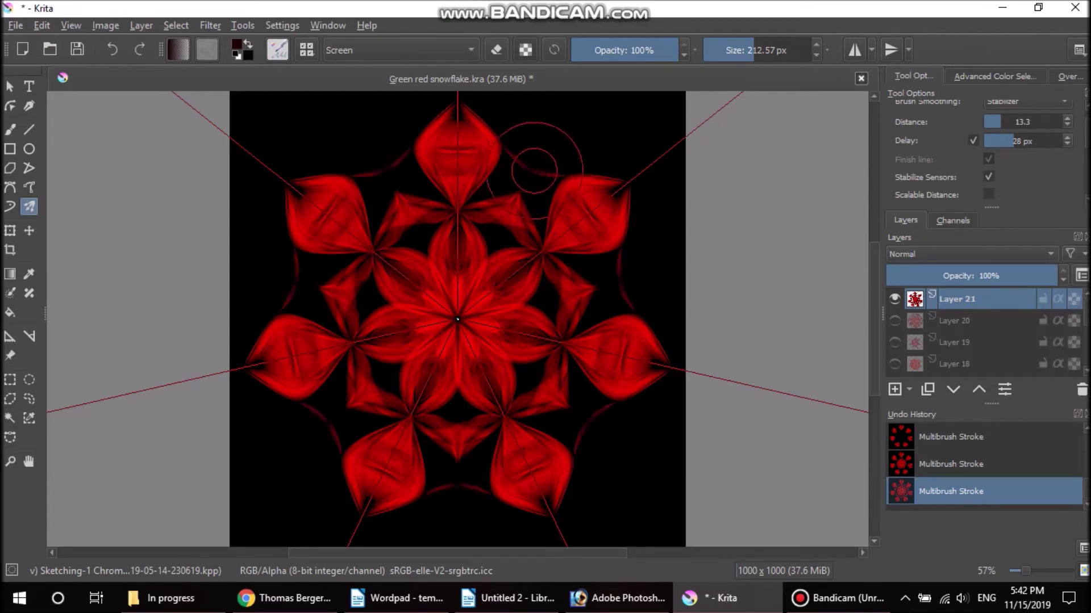
pyautogui.moveTo(531, 173); pyautogui.dragTo(458, 194)
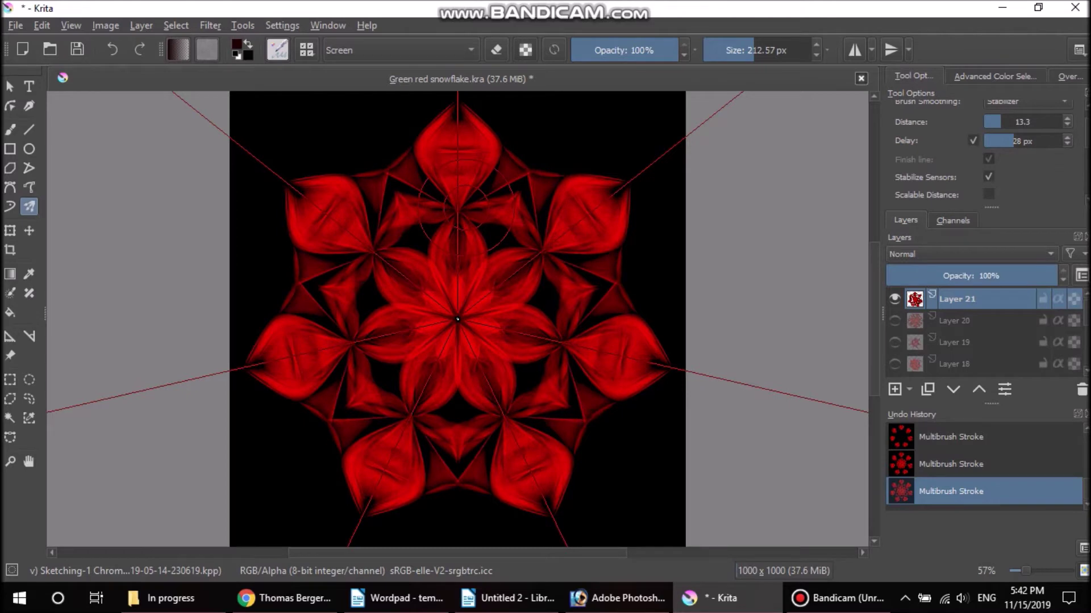
pyautogui.click(894, 320)
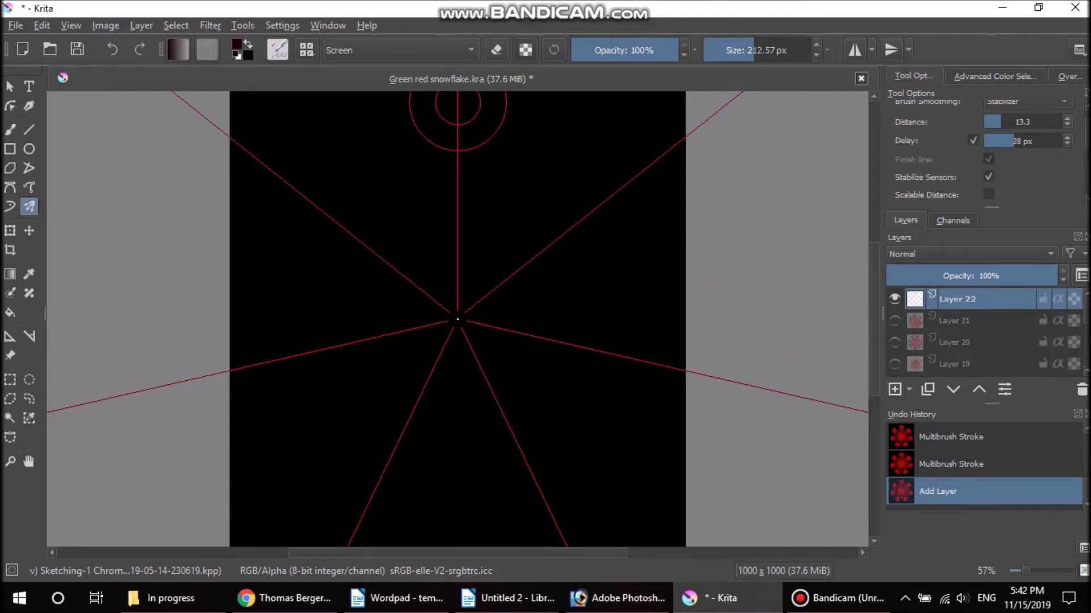
# Paint symmetric red arcs, brighten the centre and texture the petals, then add Layer 23.
pyautogui.moveTo(457, 102)
pyautogui.mouseDown()
pyautogui.moveTo(577, 279)
pyautogui.moveTo(496, 375)
pyautogui.moveTo(453, 327)
pyautogui.moveTo(457, 132)
pyautogui.moveTo(381, 202)
pyautogui.moveTo(459, 258)
pyautogui.mouseUp()
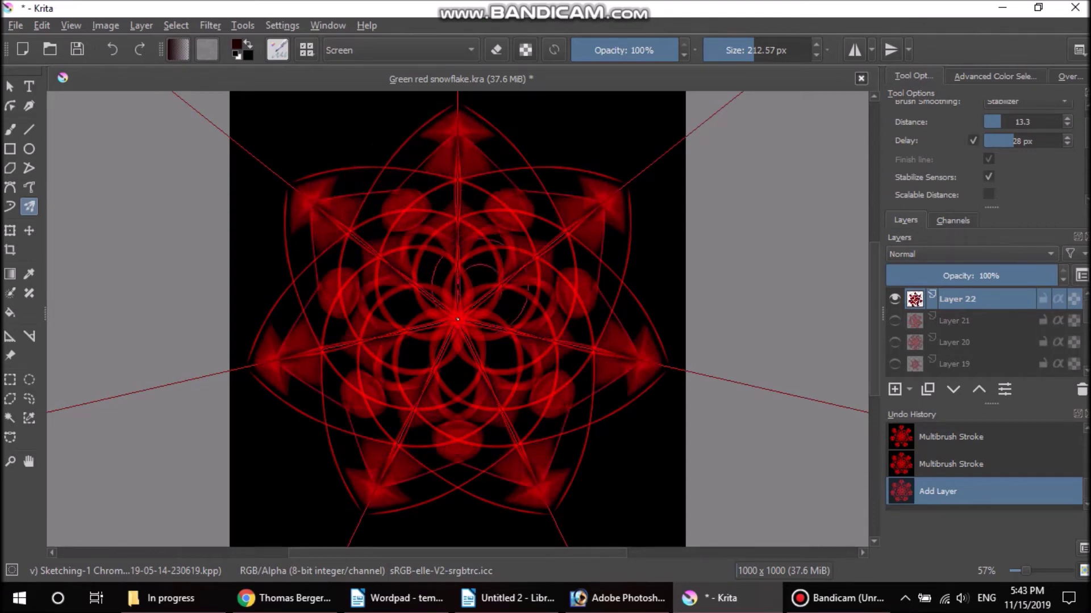
pyautogui.moveTo(478, 275); pyautogui.dragTo(480, 284)
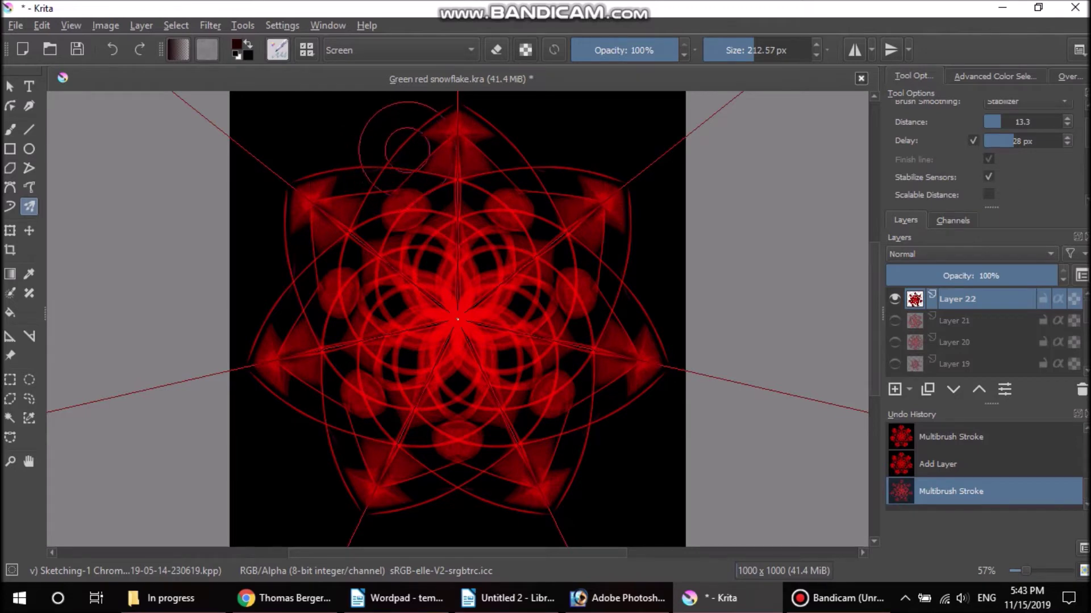
pyautogui.moveTo(423, 137)
pyautogui.mouseDown()
pyautogui.moveTo(411, 154)
pyautogui.moveTo(443, 196)
pyautogui.moveTo(437, 187)
pyautogui.mouseUp()
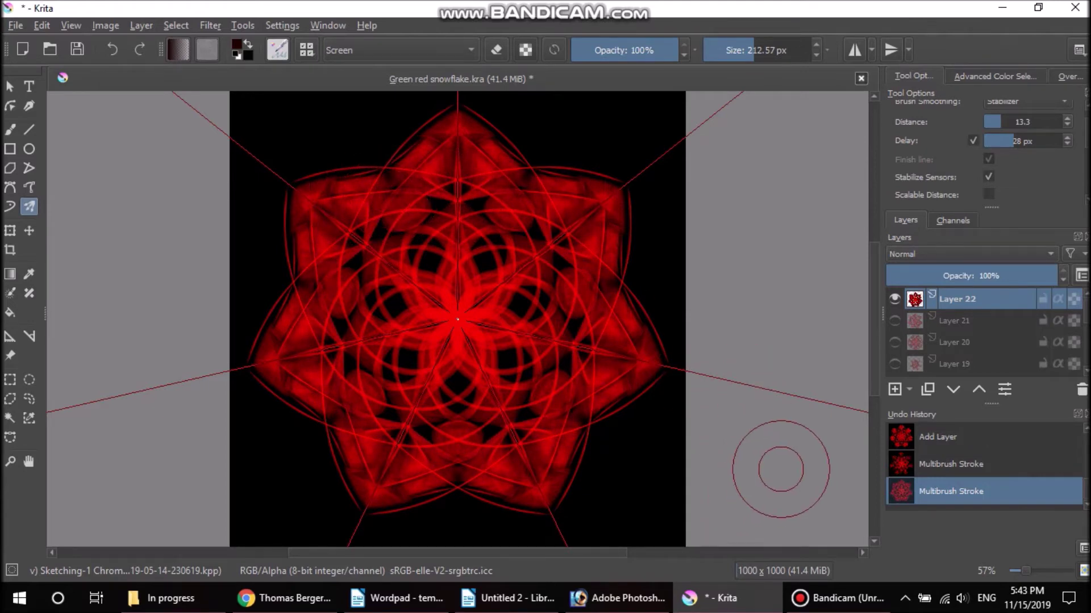
pyautogui.click(895, 390)
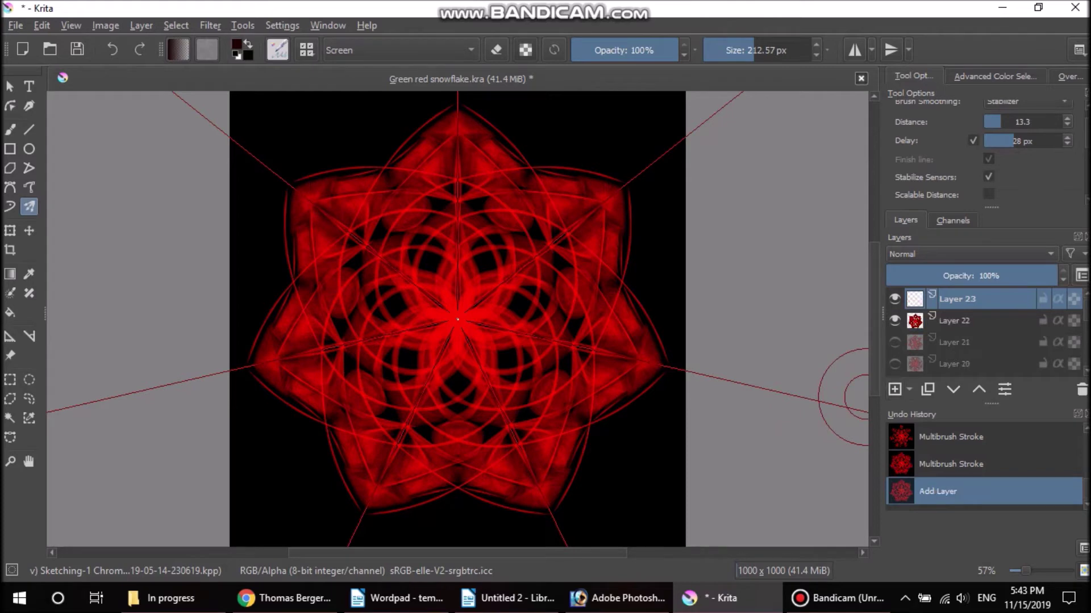
# Hide Layer 22, paint a mirrored star ring with inner petals and spiky centre, then hide Layer 23.
pyautogui.click(894, 321)
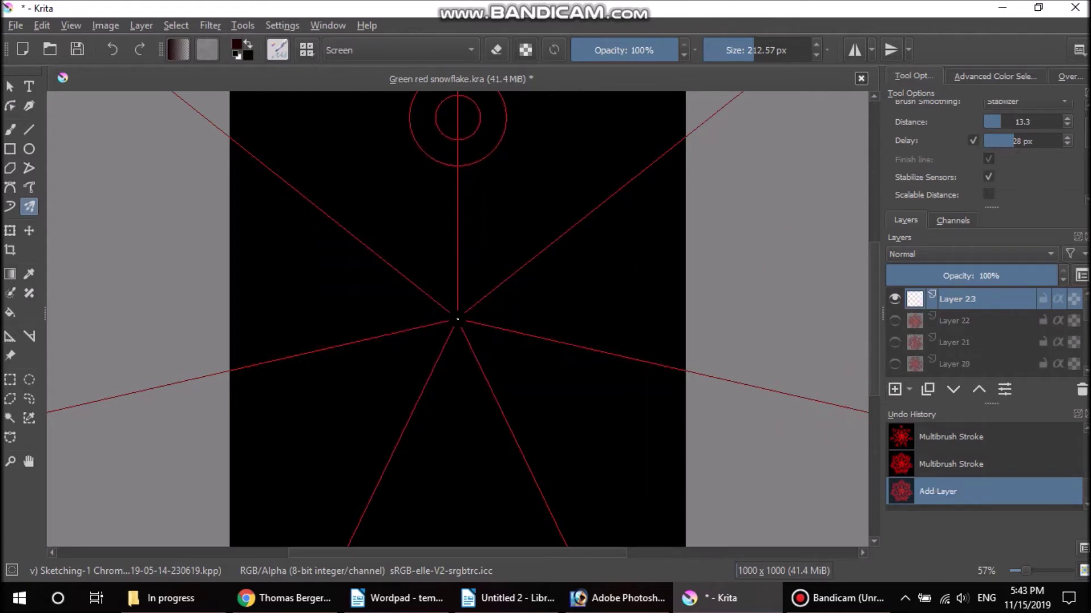
pyautogui.moveTo(457, 116)
pyautogui.mouseDown()
pyautogui.moveTo(486, 150)
pyautogui.moveTo(453, 161)
pyautogui.moveTo(515, 208)
pyautogui.moveTo(494, 162)
pyautogui.moveTo(474, 177)
pyautogui.mouseUp()
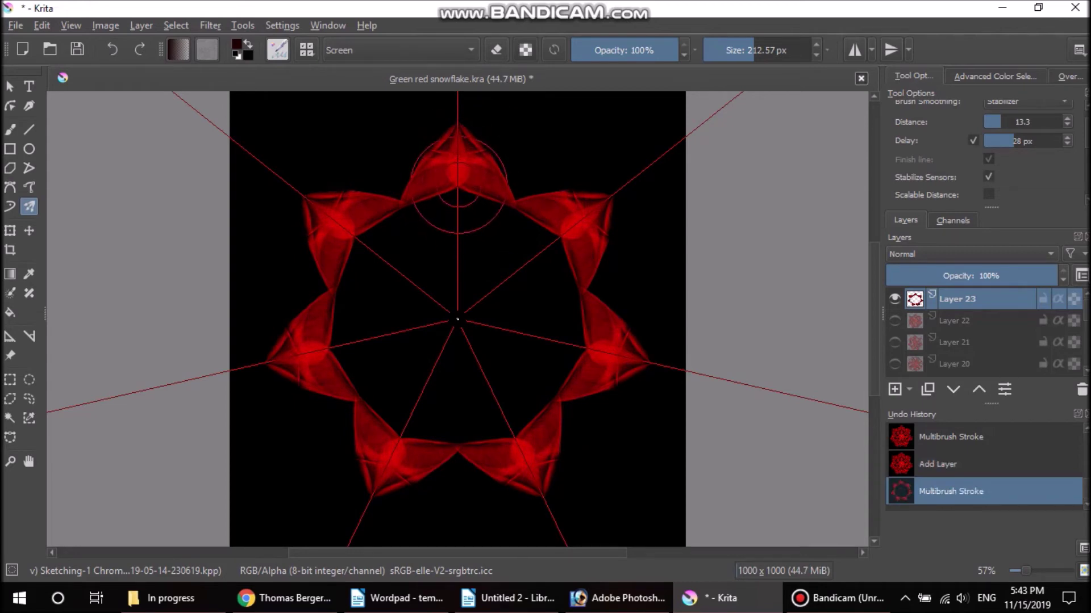
pyautogui.moveTo(471, 202)
pyautogui.mouseDown()
pyautogui.moveTo(493, 196)
pyautogui.moveTo(499, 230)
pyautogui.moveTo(436, 257)
pyautogui.moveTo(508, 225)
pyautogui.moveTo(484, 170)
pyautogui.mouseUp()
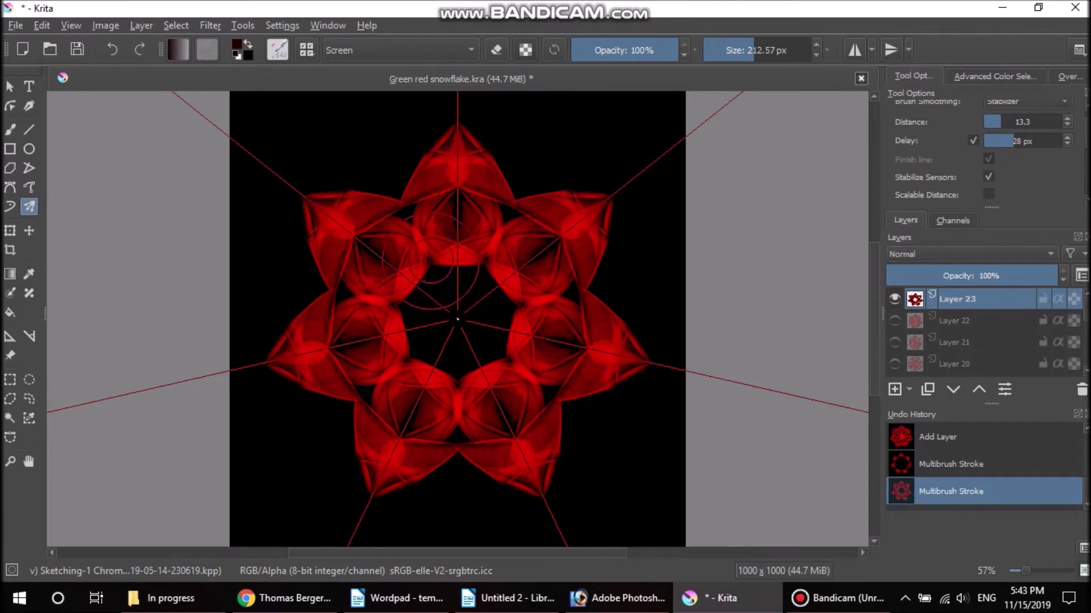
pyautogui.moveTo(451, 284)
pyautogui.mouseDown()
pyautogui.moveTo(463, 292)
pyautogui.moveTo(457, 318)
pyautogui.mouseUp()
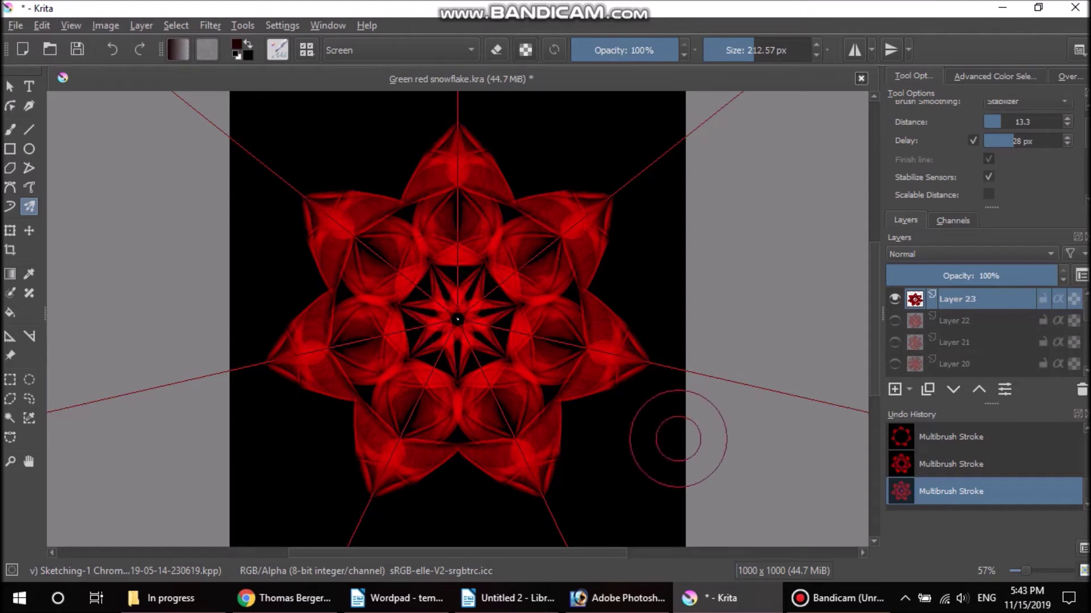
pyautogui.click(894, 320)
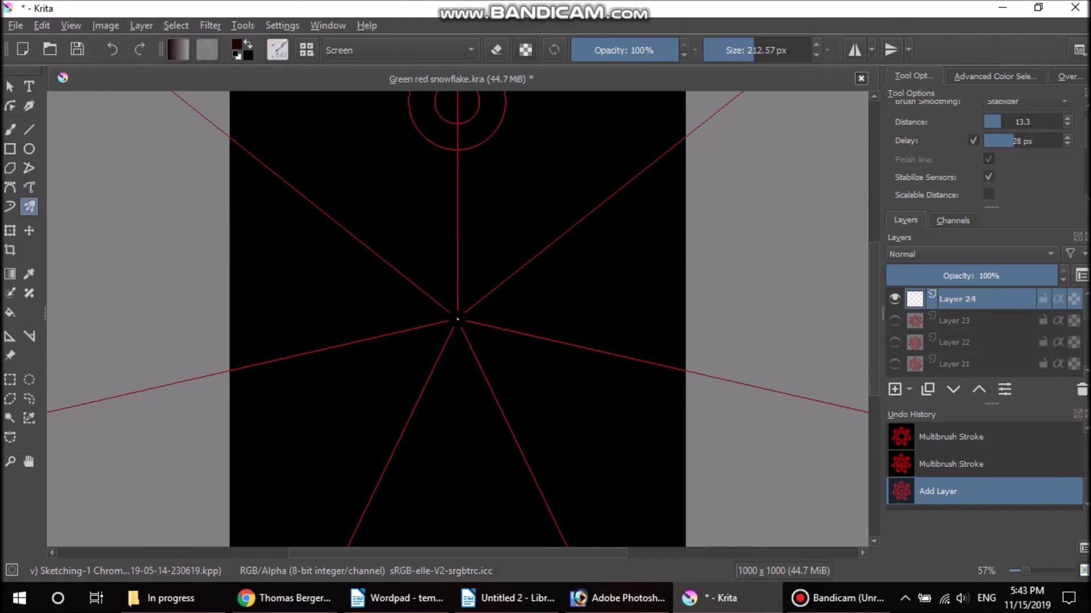
# Paint a lobed red ring snowflake with curved star arms and a web-like centre on Layer 24, then hide it.
pyautogui.moveTo(457, 103)
pyautogui.mouseDown()
pyautogui.moveTo(555, 215)
pyautogui.moveTo(577, 208)
pyautogui.moveTo(548, 146)
pyautogui.moveTo(523, 153)
pyautogui.mouseUp()
pyautogui.moveTo(510, 220)
pyautogui.mouseDown()
pyautogui.moveTo(530, 253)
pyautogui.moveTo(582, 234)
pyautogui.moveTo(615, 205)
pyautogui.mouseUp()
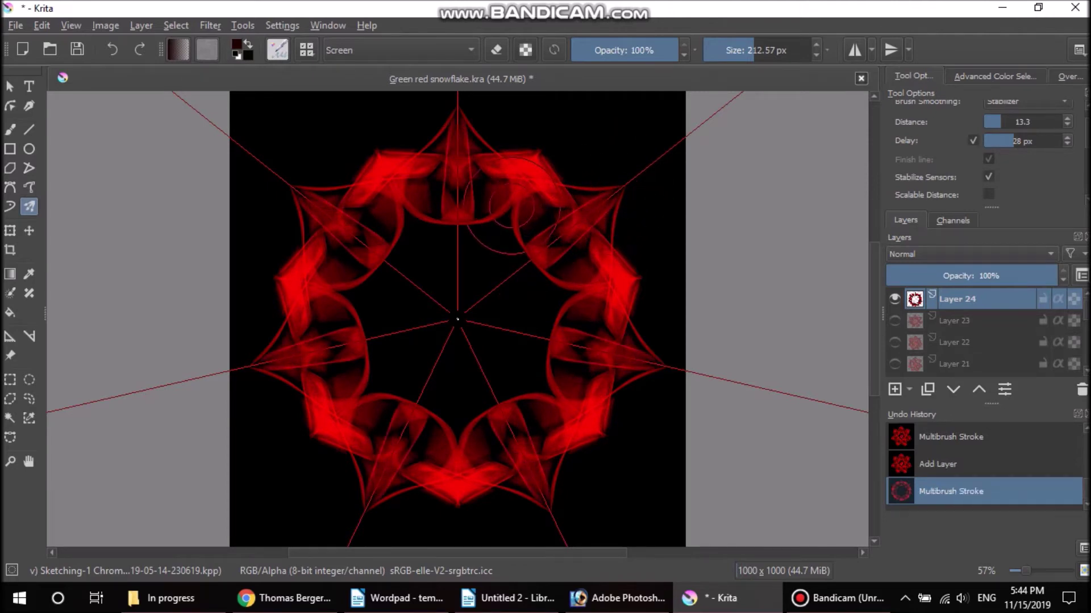
pyautogui.moveTo(506, 210); pyautogui.dragTo(435, 296)
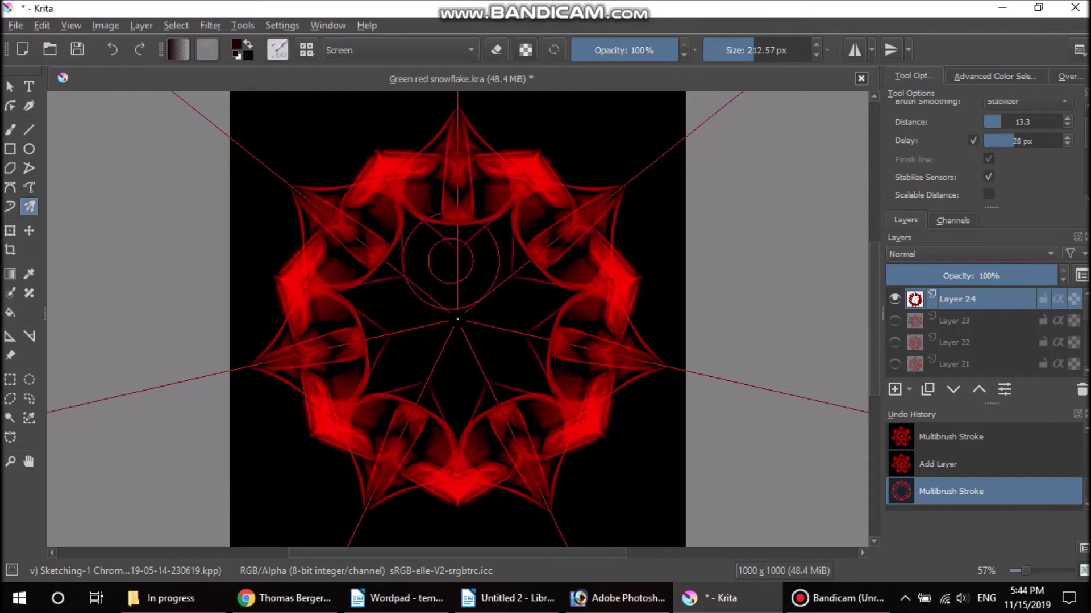
pyautogui.moveTo(435, 296); pyautogui.dragTo(405, 205)
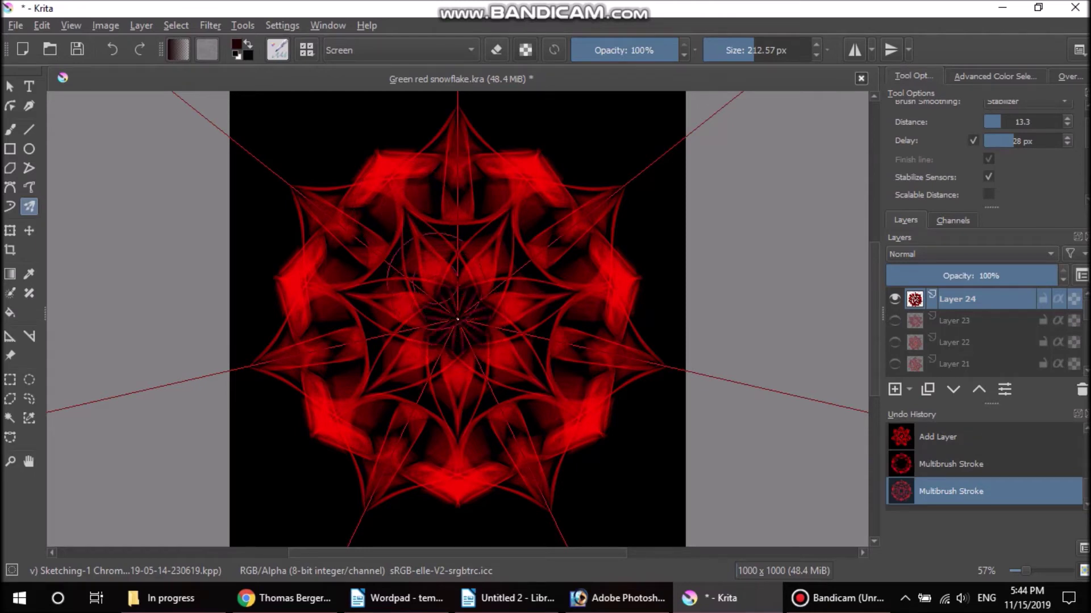
pyautogui.moveTo(426, 267); pyautogui.dragTo(452, 340)
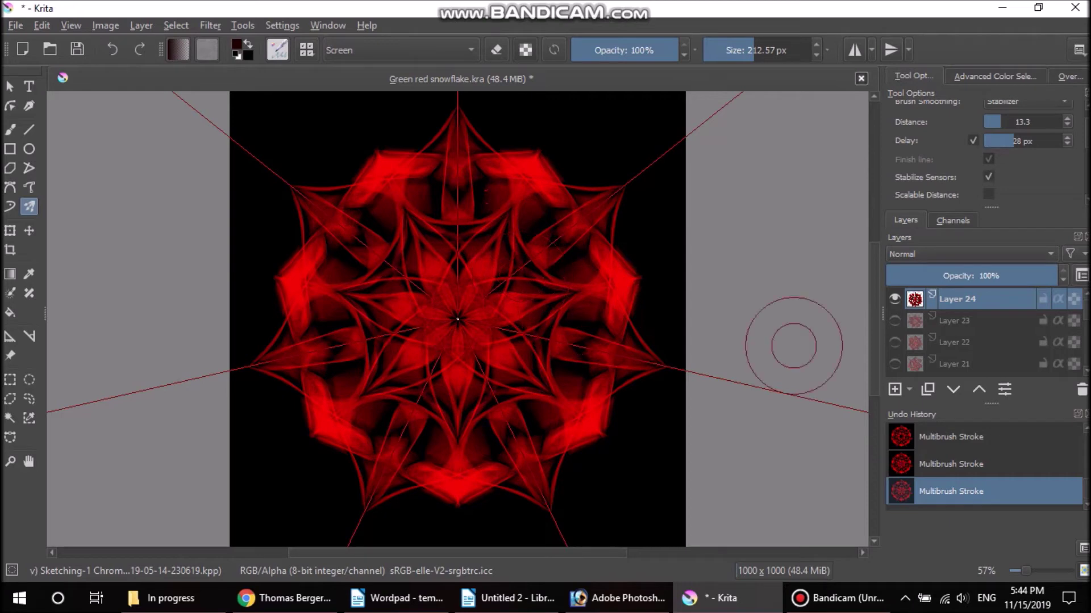
pyautogui.click(894, 321)
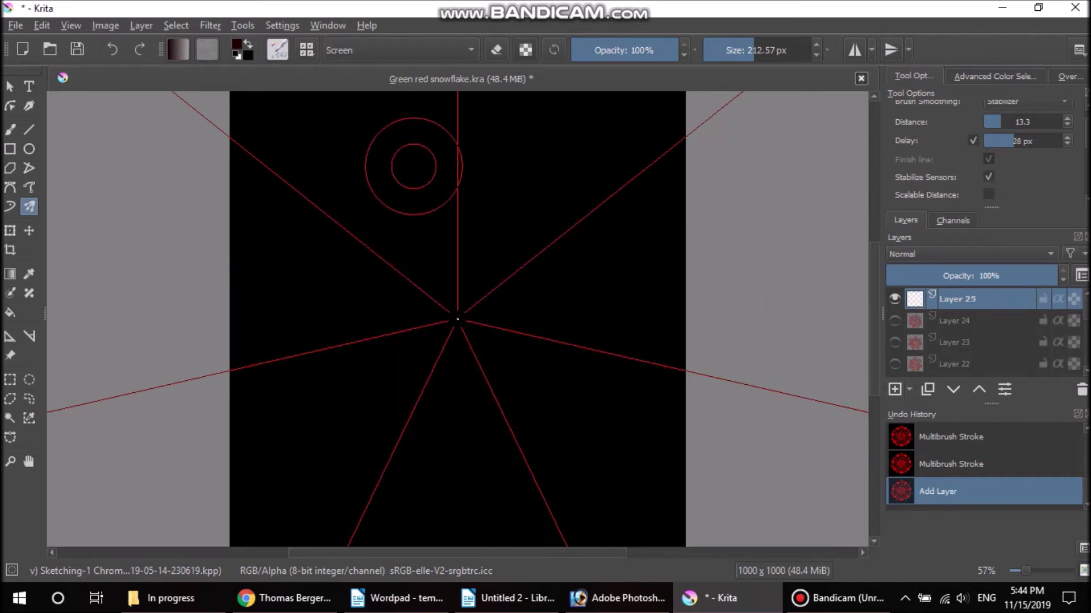
# Paint a red star flower ringed by wispy leaf-shaped petals on Layer 25, then add Layer 26.
pyautogui.moveTo(457, 118)
pyautogui.mouseDown()
pyautogui.moveTo(500, 286)
pyautogui.moveTo(461, 321)
pyautogui.moveTo(426, 253)
pyautogui.mouseUp()
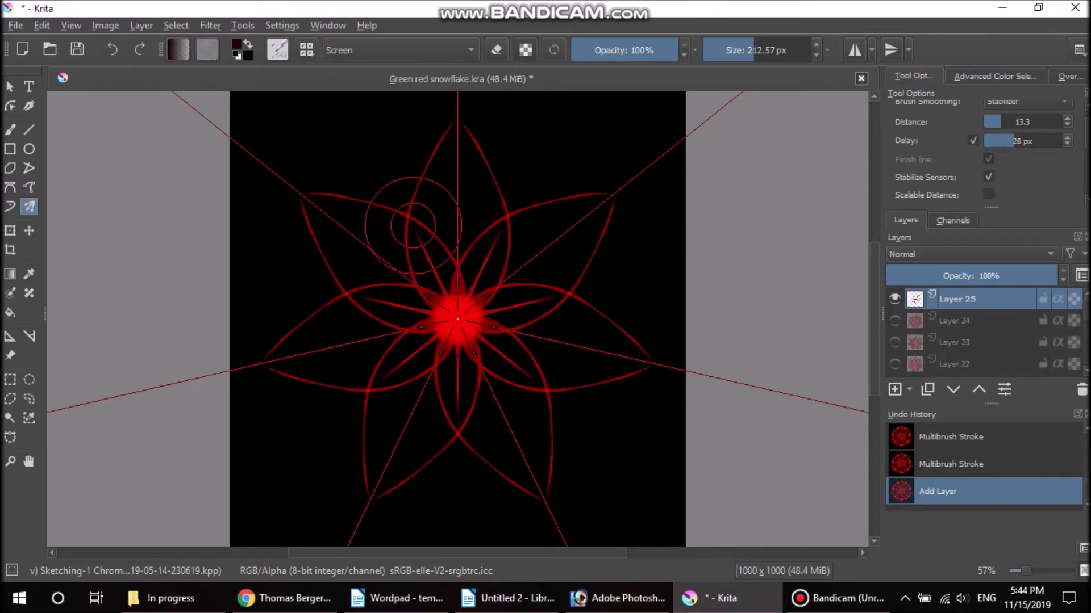
pyautogui.moveTo(407, 216)
pyautogui.mouseDown()
pyautogui.moveTo(456, 138)
pyautogui.moveTo(479, 272)
pyautogui.mouseUp()
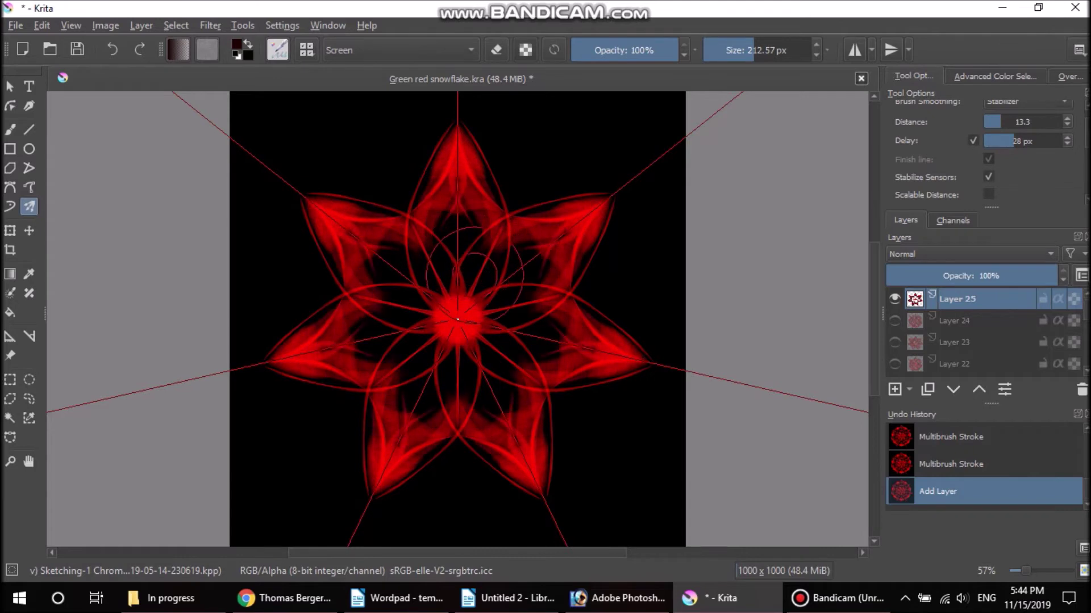
pyautogui.moveTo(480, 276); pyautogui.dragTo(483, 284)
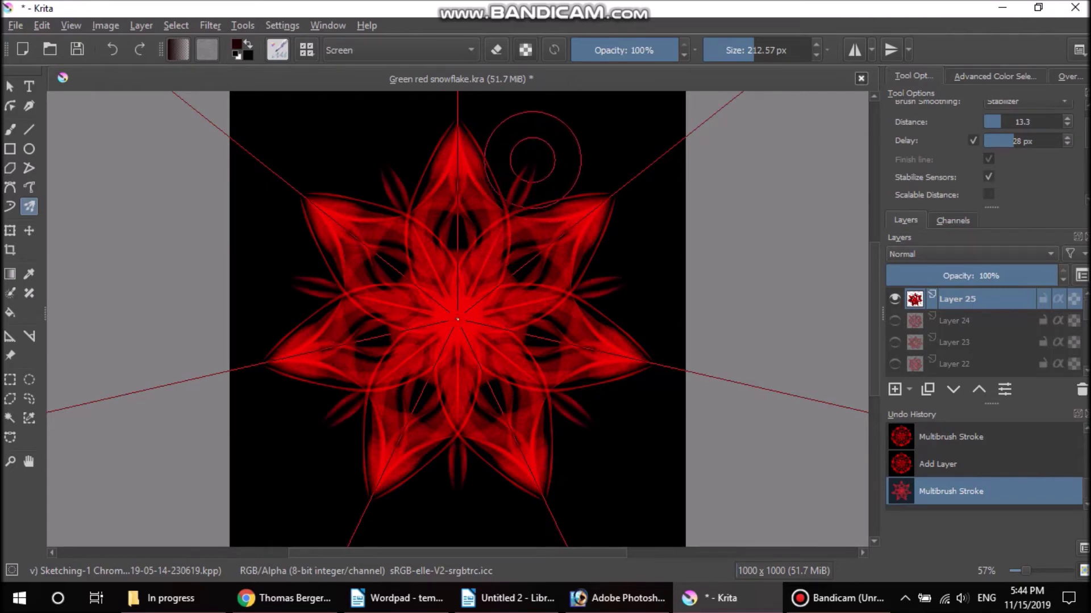
pyautogui.moveTo(575, 152); pyautogui.dragTo(546, 196)
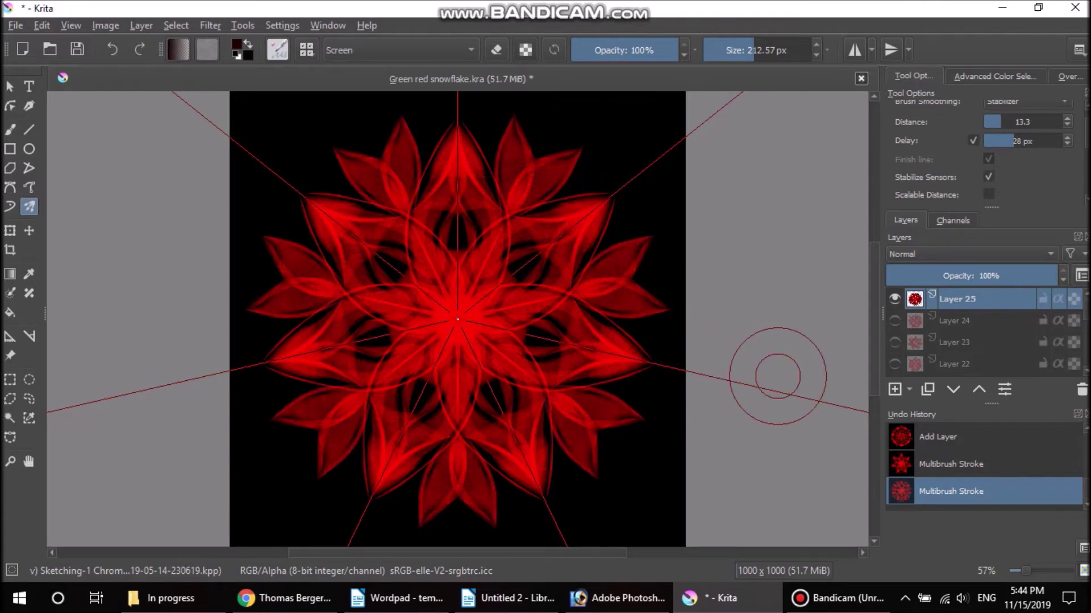
pyautogui.press('Insert')
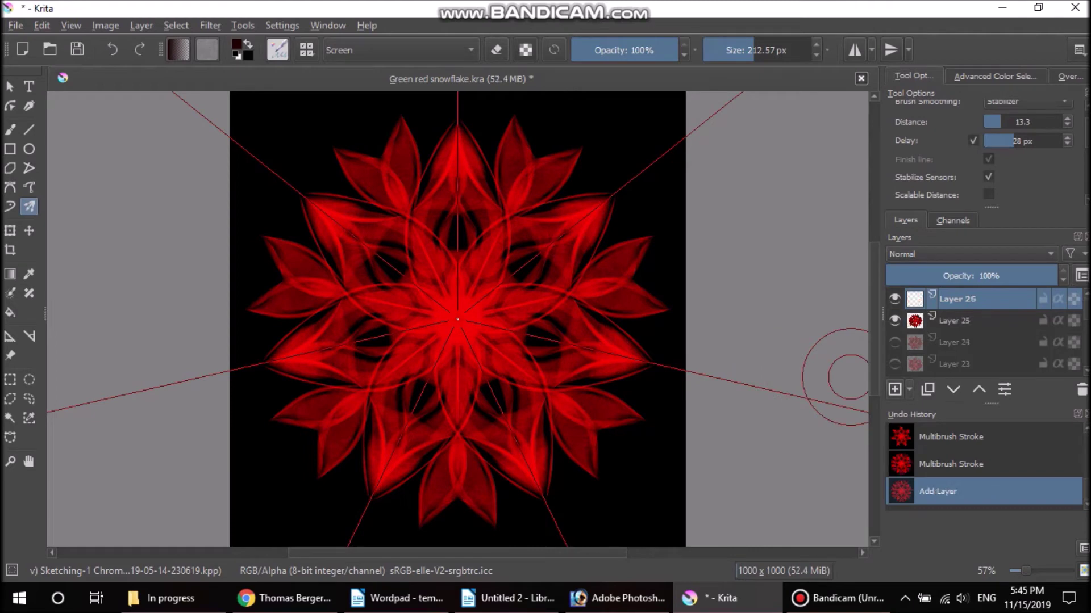
# Hide Layer 25, paint a red seven-pointed star flower with rounded outer petals on Layer 26, then hide it.
pyautogui.click(895, 321)
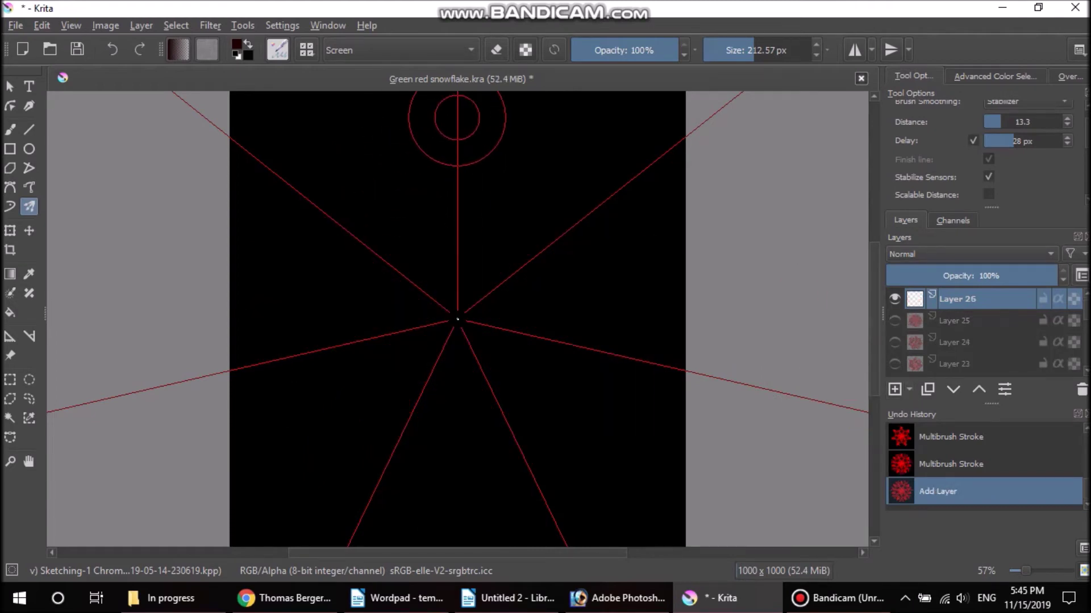
pyautogui.moveTo(458, 119)
pyautogui.mouseDown()
pyautogui.moveTo(484, 274)
pyautogui.moveTo(464, 301)
pyautogui.moveTo(421, 216)
pyautogui.mouseUp()
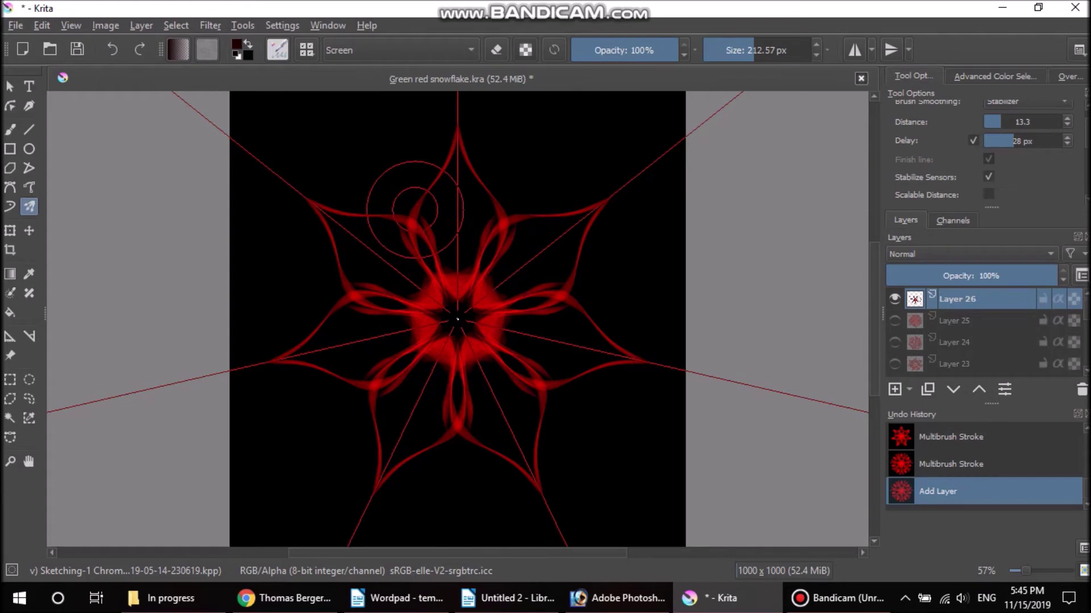
pyautogui.moveTo(421, 216)
pyautogui.mouseDown()
pyautogui.moveTo(457, 173)
pyautogui.moveTo(473, 266)
pyautogui.mouseUp()
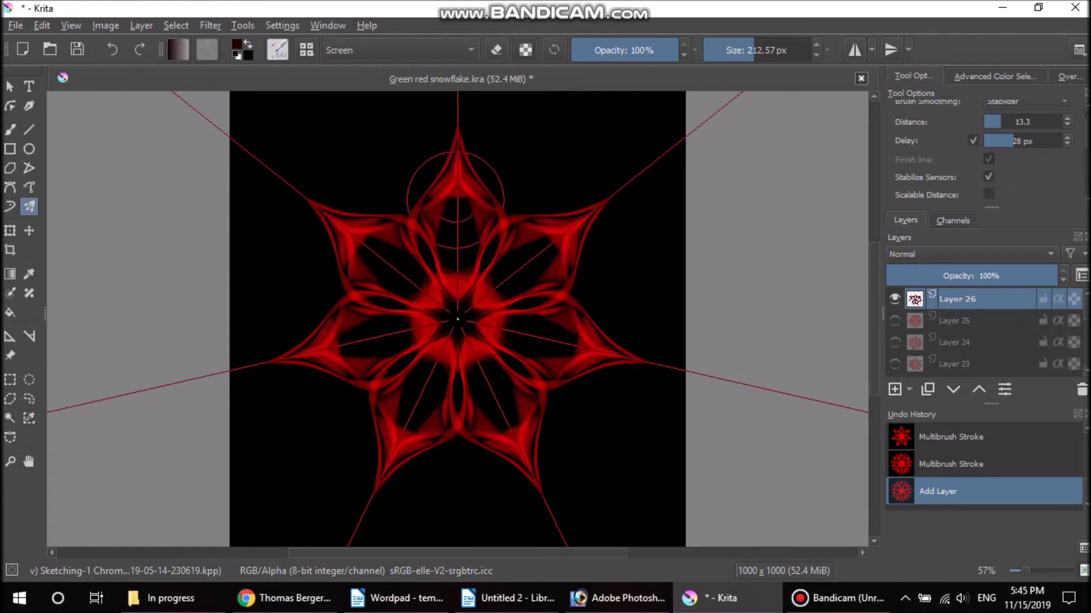
pyautogui.moveTo(474, 267); pyautogui.dragTo(449, 273)
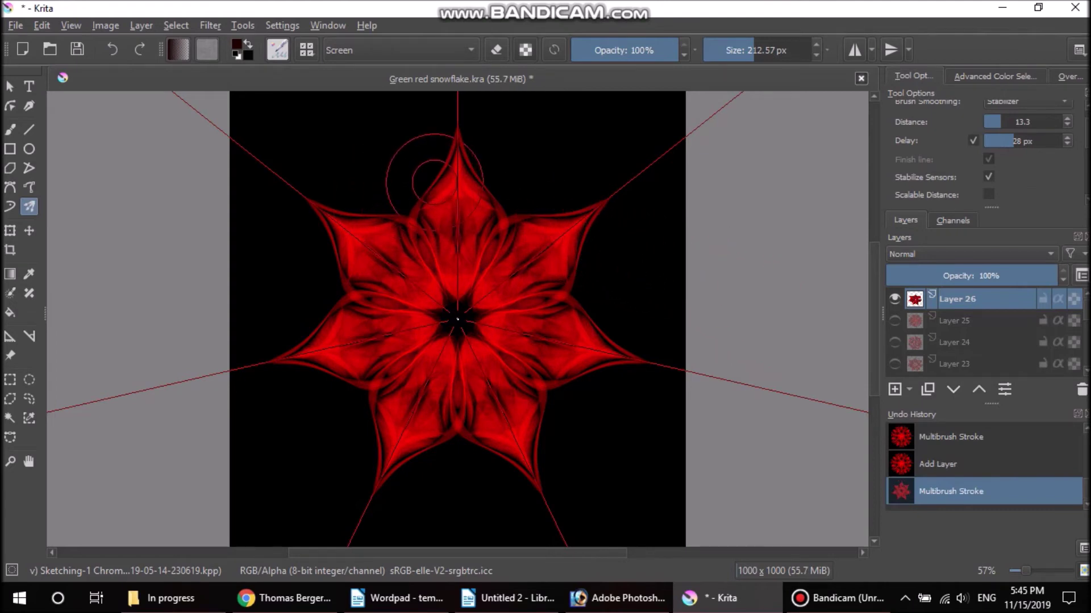
pyautogui.moveTo(423, 167)
pyautogui.mouseDown()
pyautogui.moveTo(390, 139)
pyautogui.moveTo(373, 145)
pyautogui.moveTo(397, 154)
pyautogui.moveTo(369, 200)
pyautogui.moveTo(411, 180)
pyautogui.moveTo(405, 205)
pyautogui.moveTo(392, 185)
pyautogui.moveTo(365, 174)
pyautogui.moveTo(398, 204)
pyautogui.mouseUp()
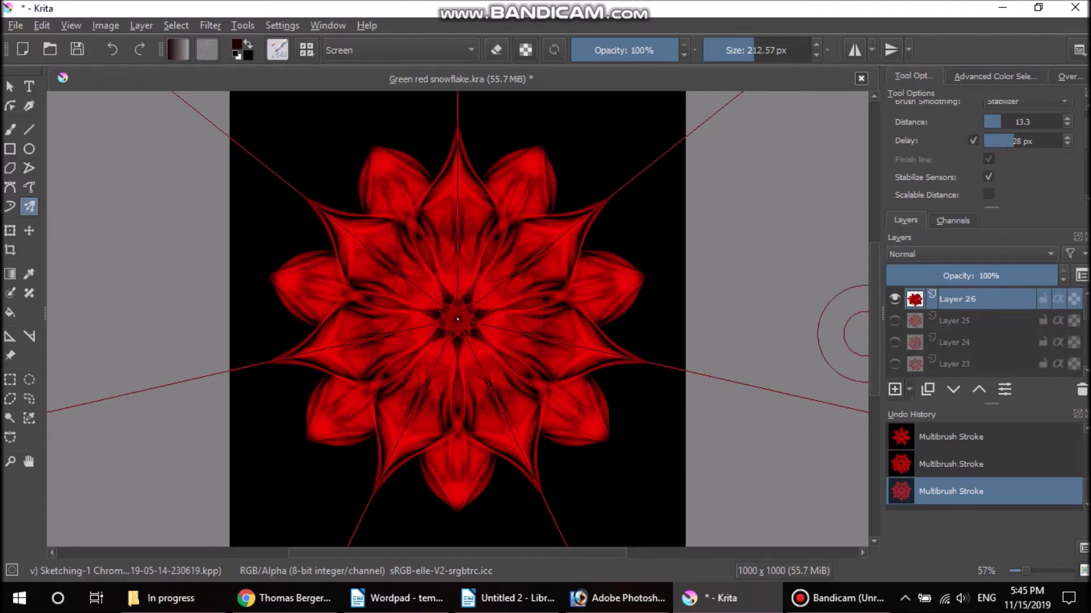
pyautogui.click(895, 320)
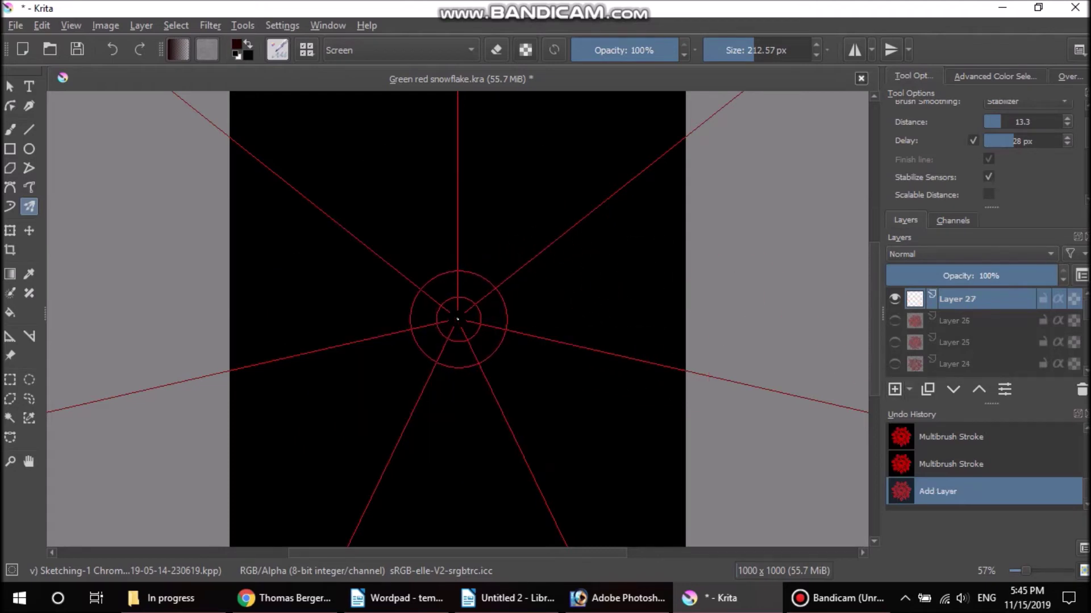
# Paint a small red central flower on Layer 27 with a larger ring of petals around it.
pyautogui.moveTo(458, 316); pyautogui.dragTo(459, 250)
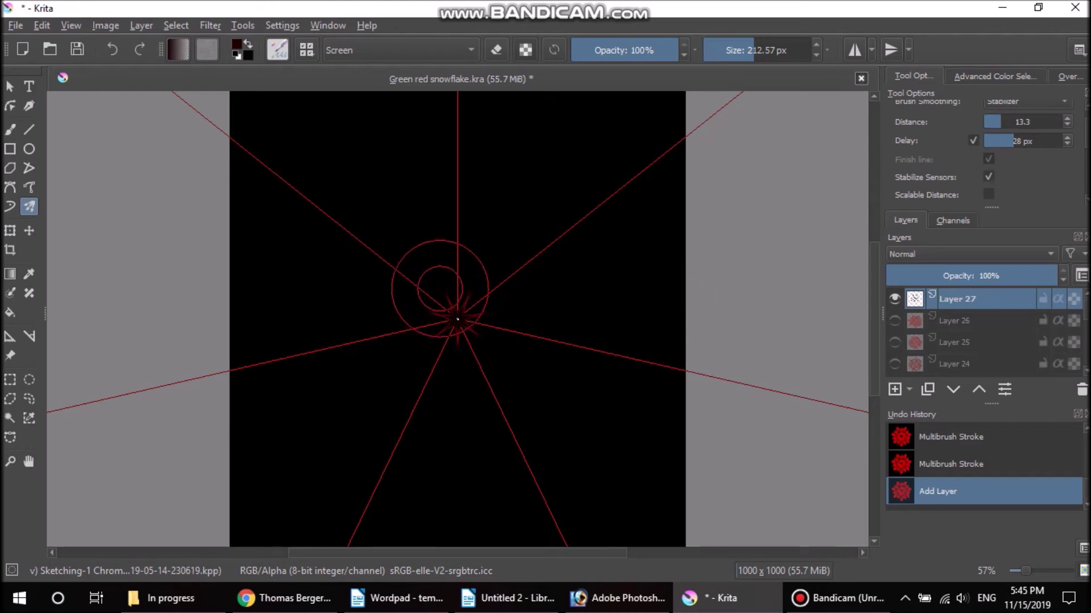
pyautogui.moveTo(459, 251); pyautogui.dragTo(452, 258)
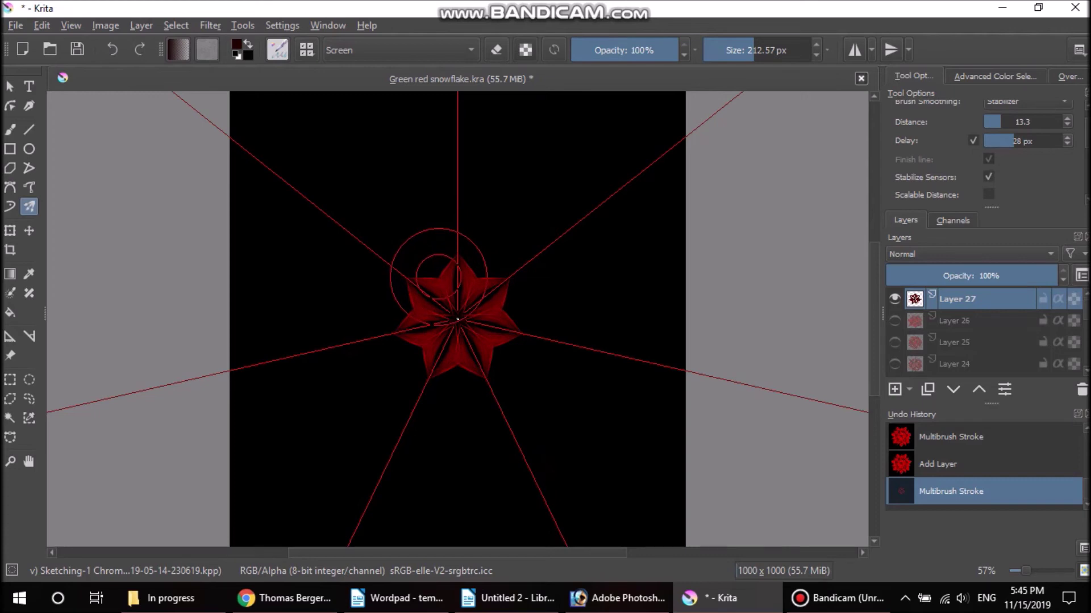
pyautogui.moveTo(406, 274); pyautogui.dragTo(445, 232)
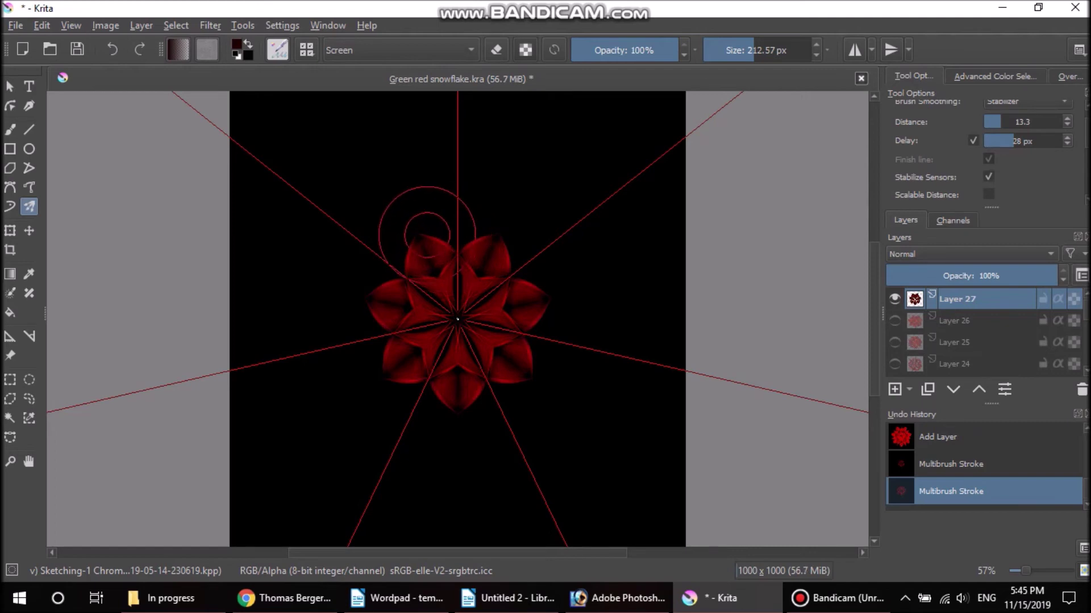
pyautogui.moveTo(419, 232); pyautogui.dragTo(457, 186)
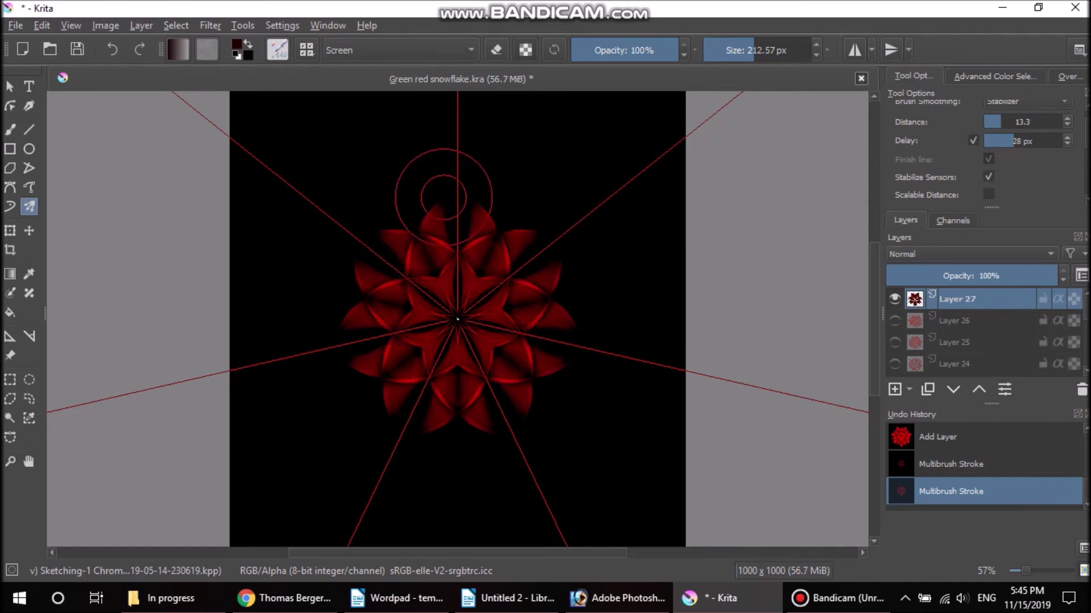
pyautogui.moveTo(458, 184)
pyautogui.mouseDown()
pyautogui.moveTo(500, 233)
pyautogui.moveTo(462, 187)
pyautogui.moveTo(529, 172)
pyautogui.mouseUp()
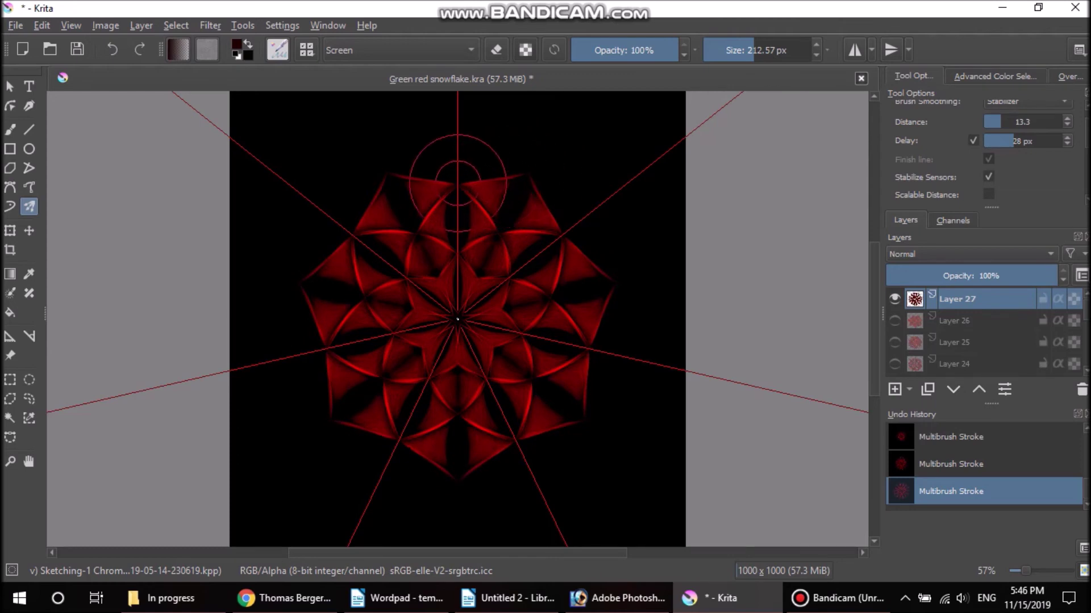
# Add curved red arcs around the outer rim for a scalloped round mandala, then hide Layer 27.
pyautogui.moveTo(458, 182)
pyautogui.mouseDown()
pyautogui.moveTo(383, 168)
pyautogui.moveTo(464, 131)
pyautogui.mouseUp()
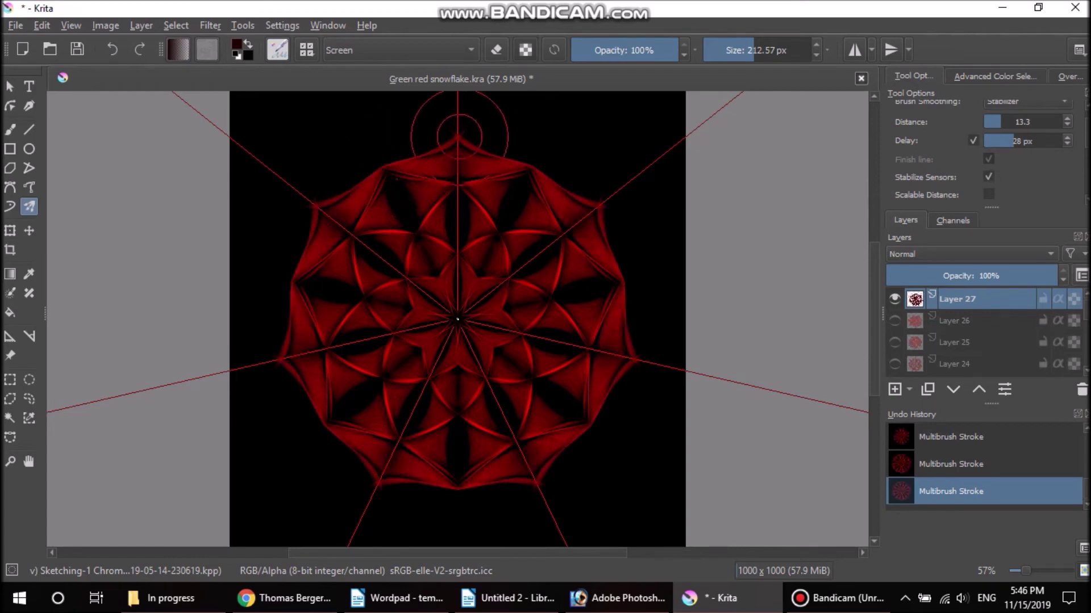
pyautogui.moveTo(443, 126)
pyautogui.mouseDown()
pyautogui.moveTo(367, 126)
pyautogui.moveTo(321, 191)
pyautogui.mouseUp()
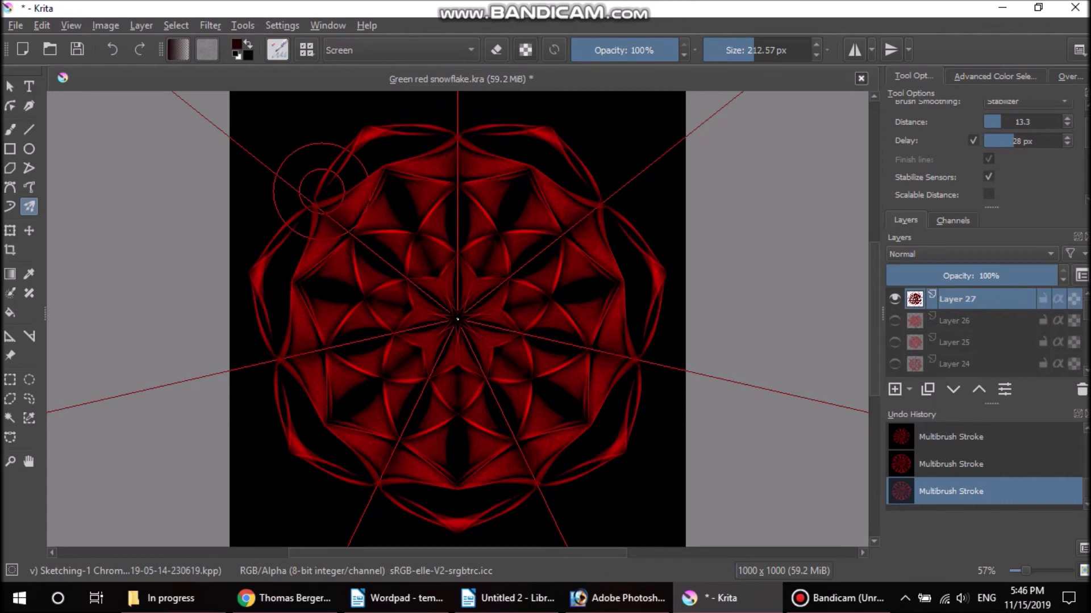
pyautogui.moveTo(318, 196); pyautogui.dragTo(465, 139)
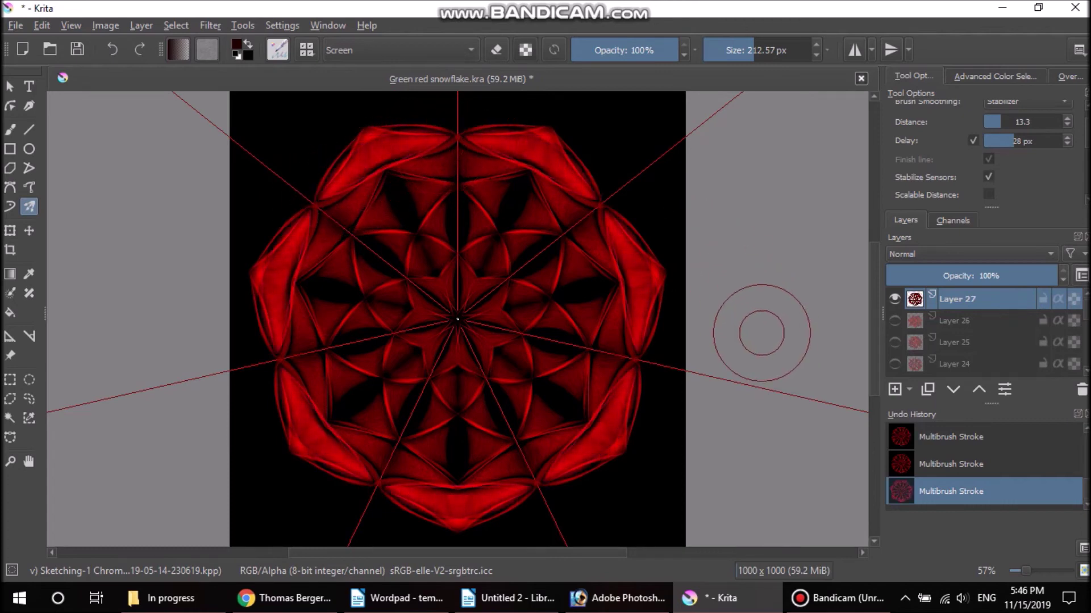
pyautogui.click(894, 320)
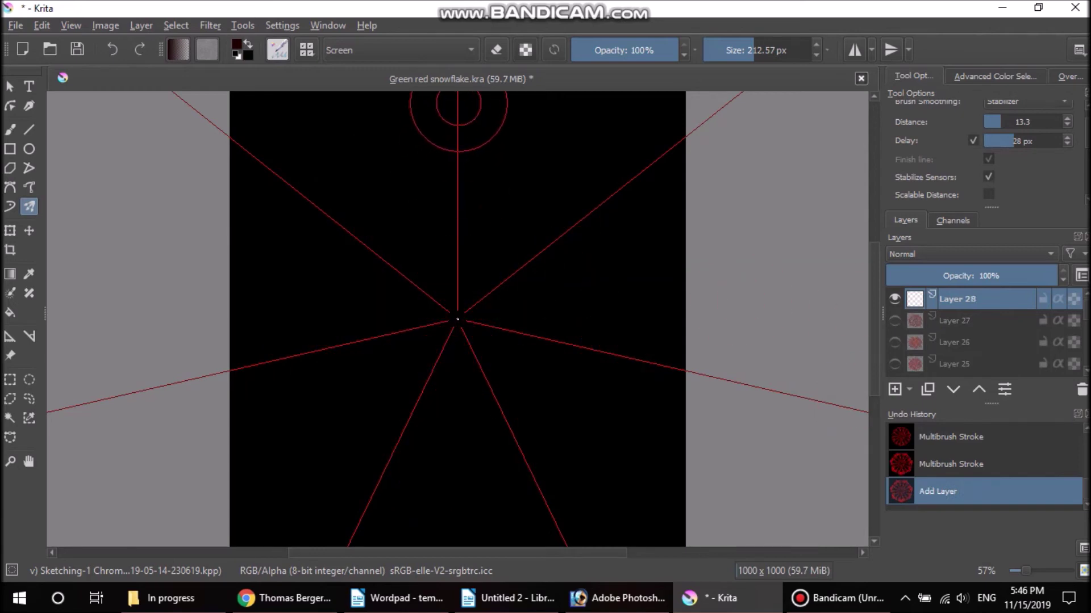
# Paint a red eight-pointed star snowflake with thin concave outer arcs on Layer 28.
pyautogui.moveTo(458, 110); pyautogui.dragTo(451, 277)
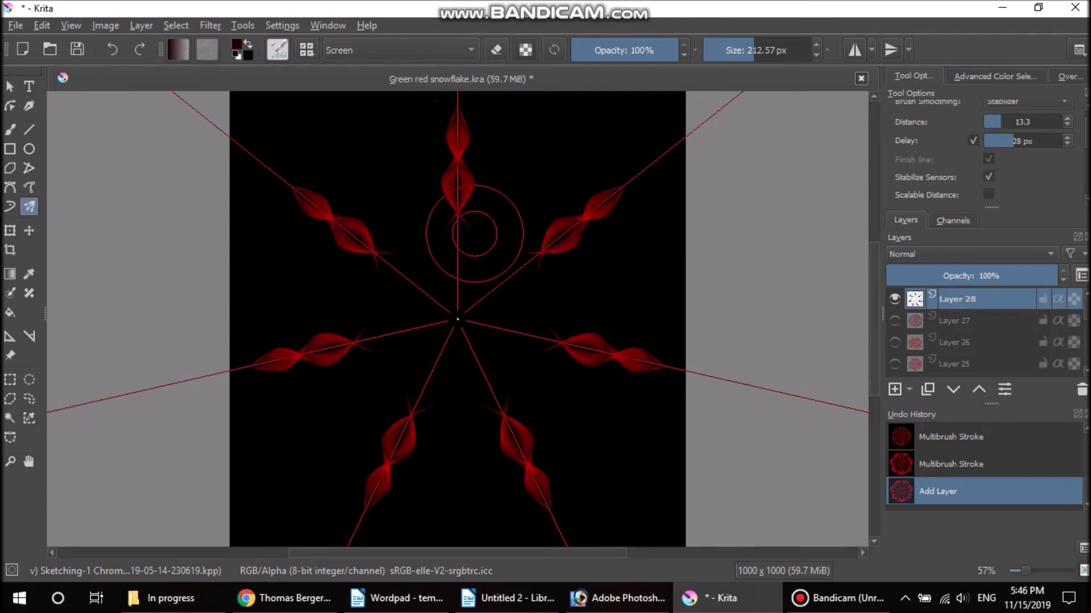
pyautogui.moveTo(450, 277); pyautogui.dragTo(455, 329)
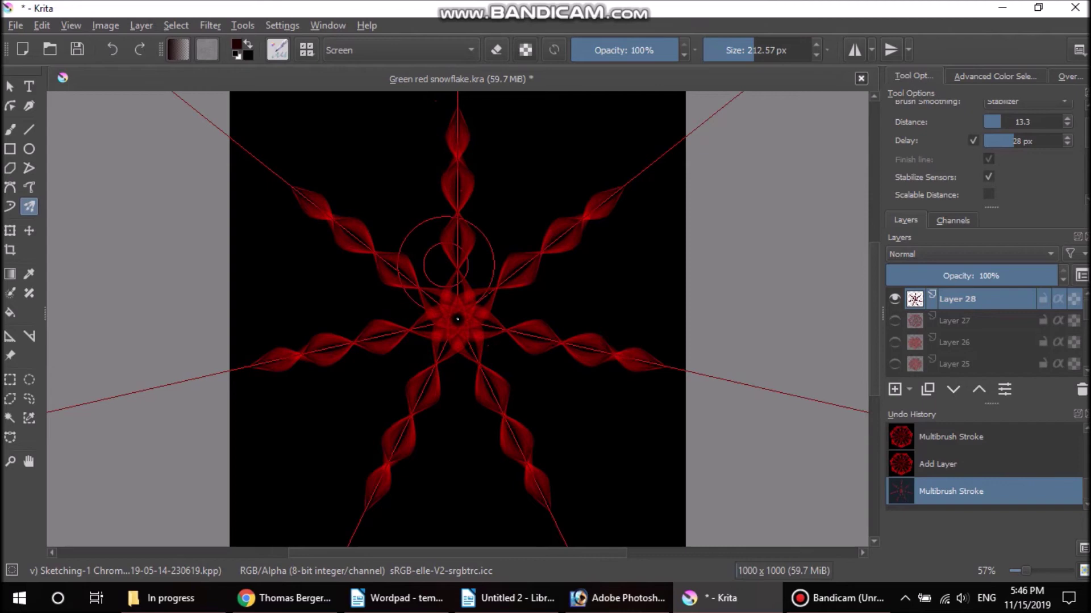
pyautogui.moveTo(456, 273)
pyautogui.mouseDown()
pyautogui.moveTo(403, 253)
pyautogui.moveTo(449, 258)
pyautogui.mouseUp()
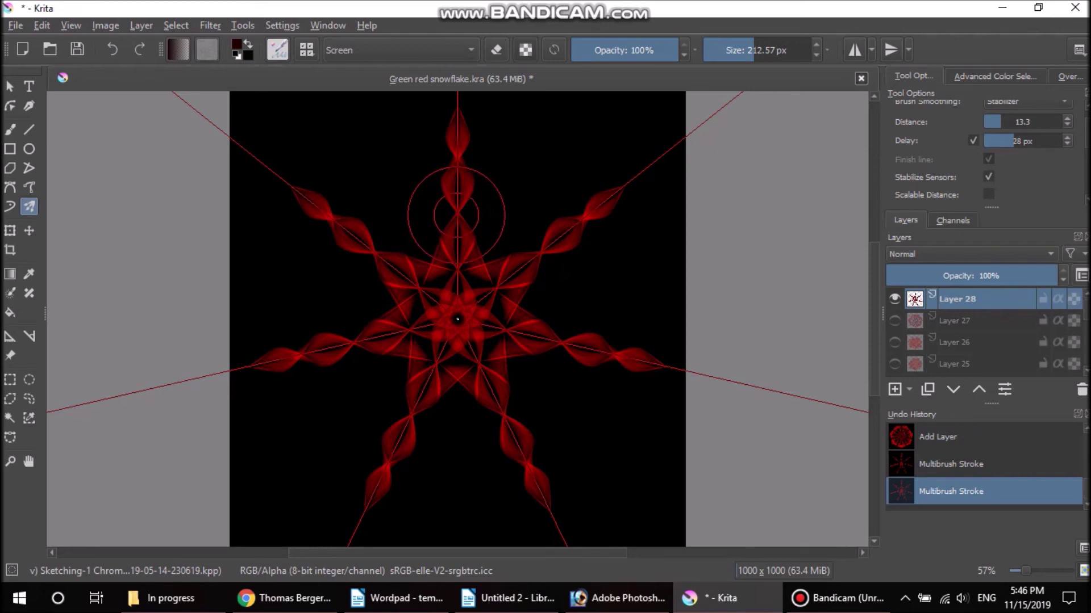
pyautogui.moveTo(457, 213)
pyautogui.mouseDown()
pyautogui.moveTo(349, 213)
pyautogui.moveTo(434, 248)
pyautogui.mouseUp()
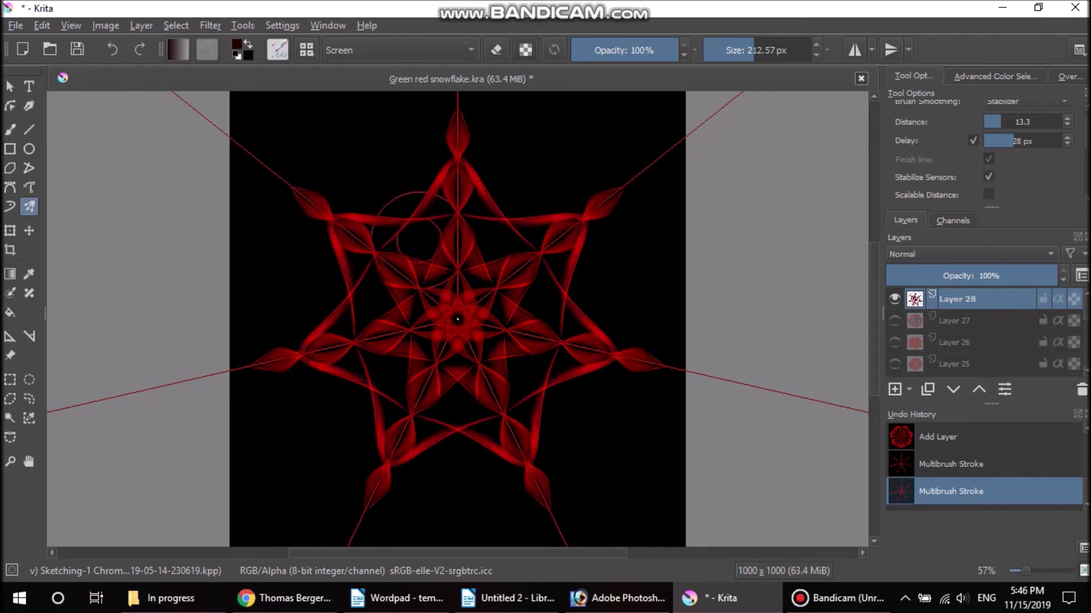
pyautogui.moveTo(434, 248); pyautogui.dragTo(489, 258)
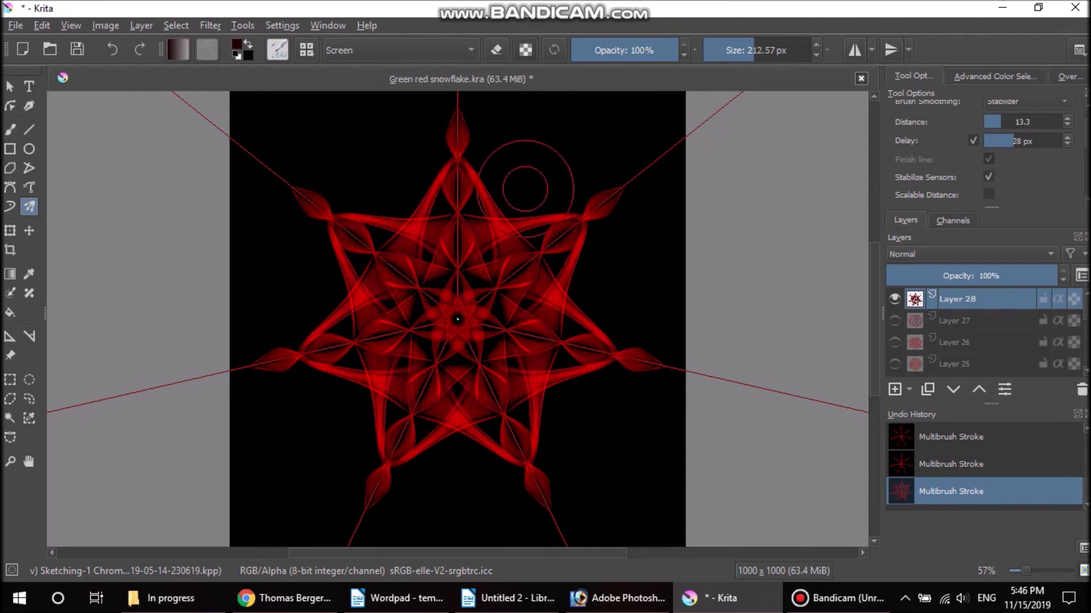
pyautogui.moveTo(458, 155)
pyautogui.mouseDown()
pyautogui.moveTo(315, 184)
pyautogui.moveTo(348, 196)
pyautogui.moveTo(458, 182)
pyautogui.moveTo(424, 149)
pyautogui.mouseUp()
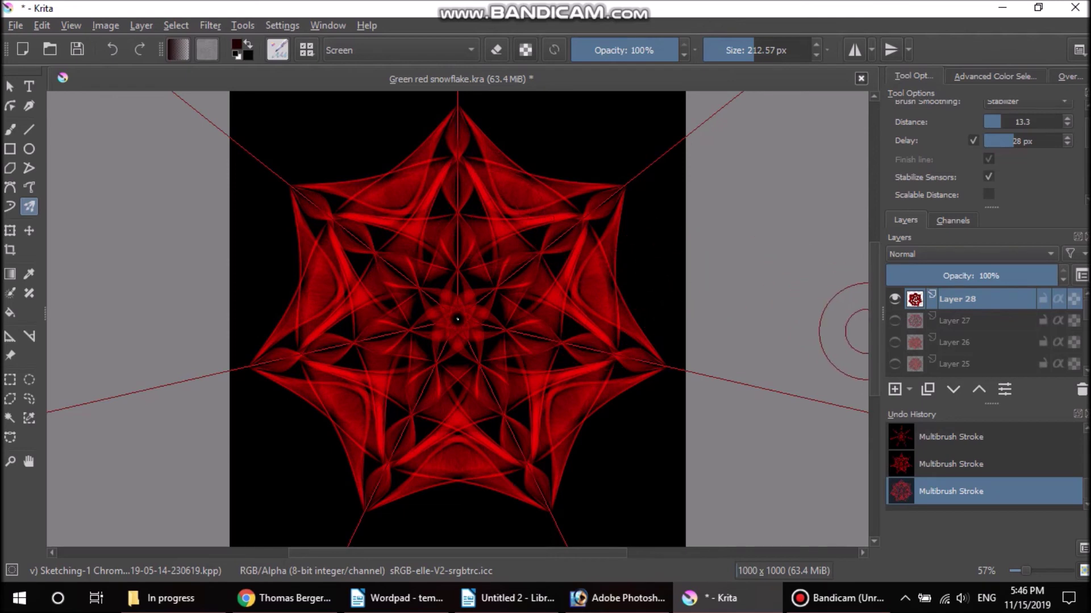
# Show Layers 28, 27 and 26 one at a time to compare their designs.
pyautogui.click(894, 298)
pyautogui.click(894, 320)
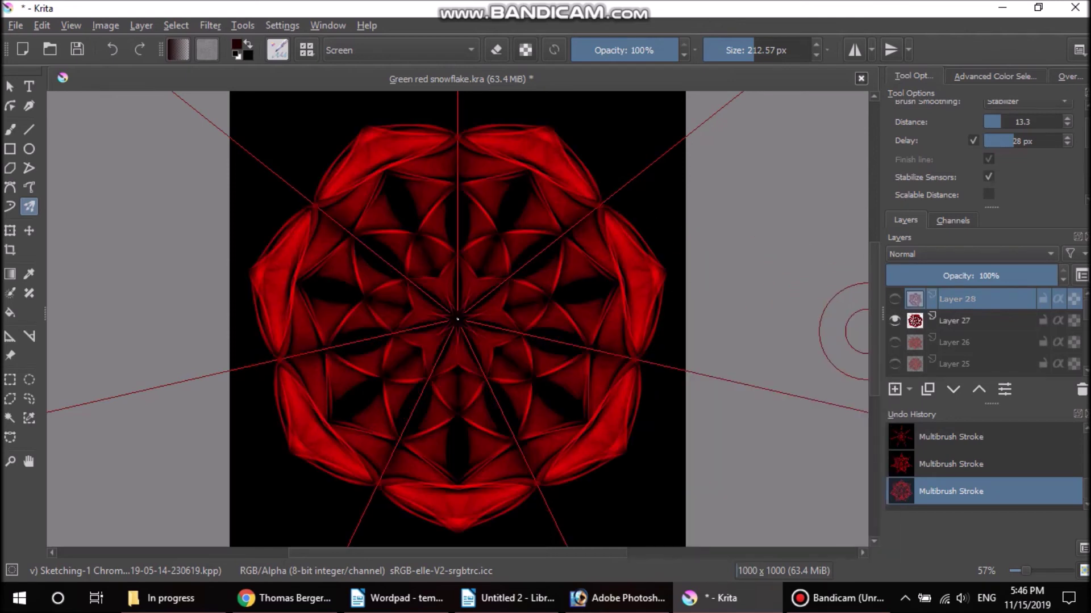
pyautogui.click(895, 320)
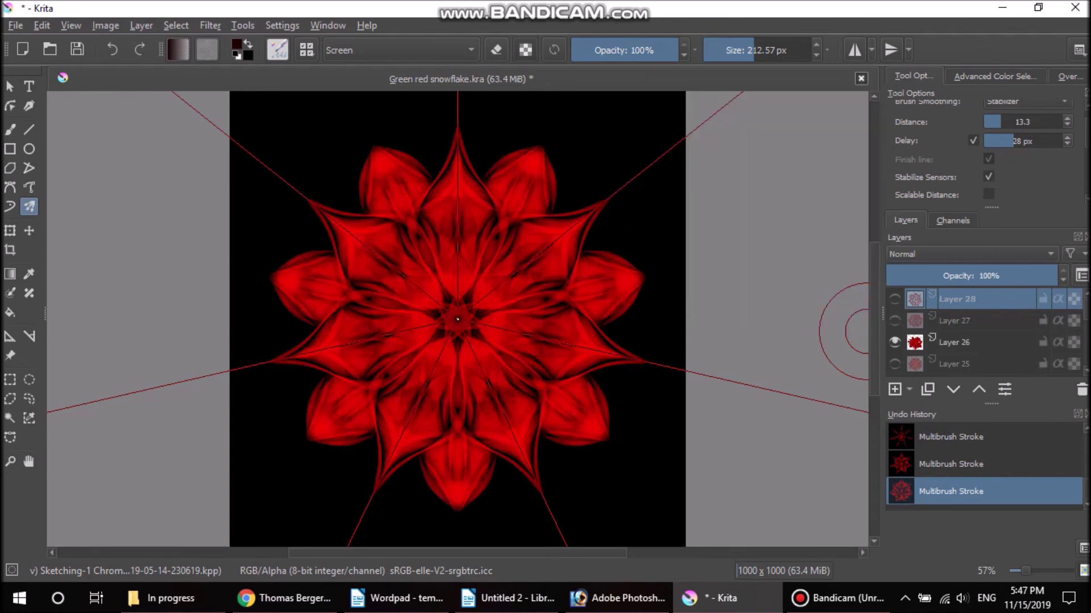
pyautogui.click(894, 342)
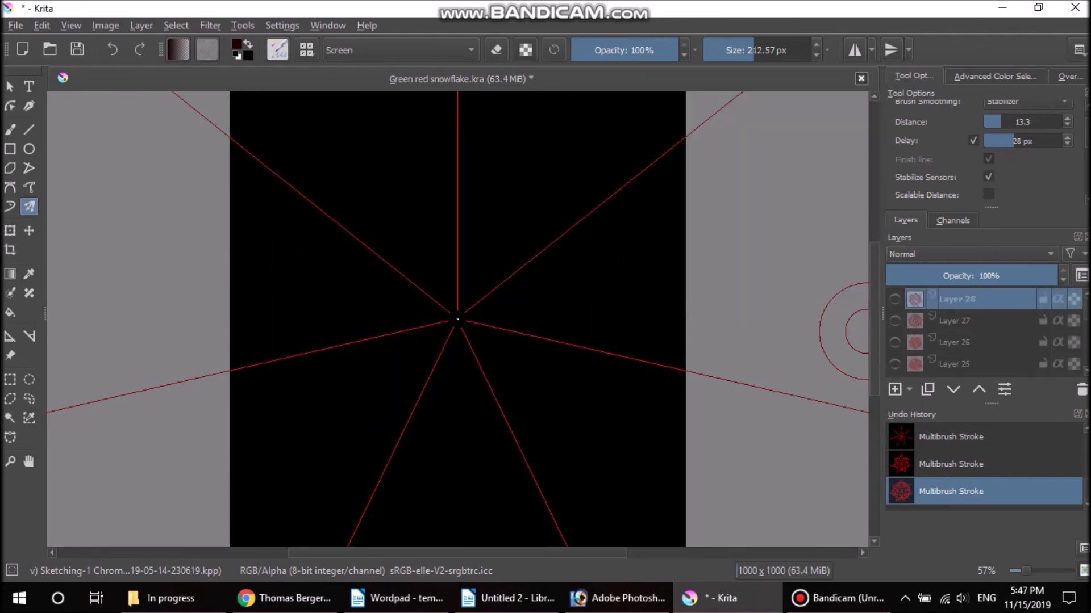
pyautogui.click(894, 321)
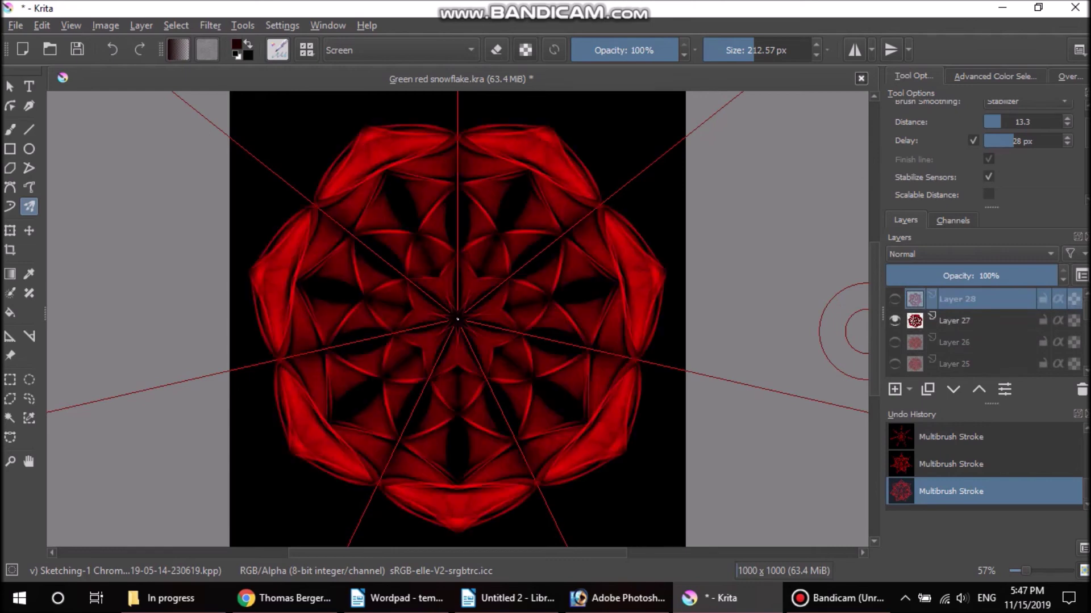
pyautogui.click(895, 320)
pyautogui.click(895, 342)
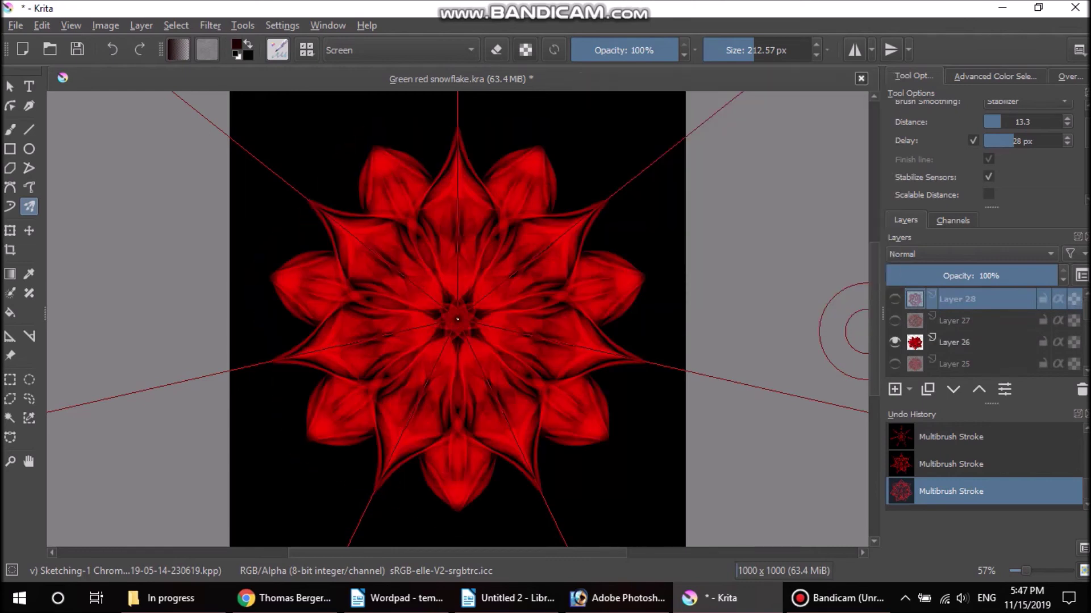
pyautogui.scroll(-1, 894, 335)
pyautogui.click(894, 324)
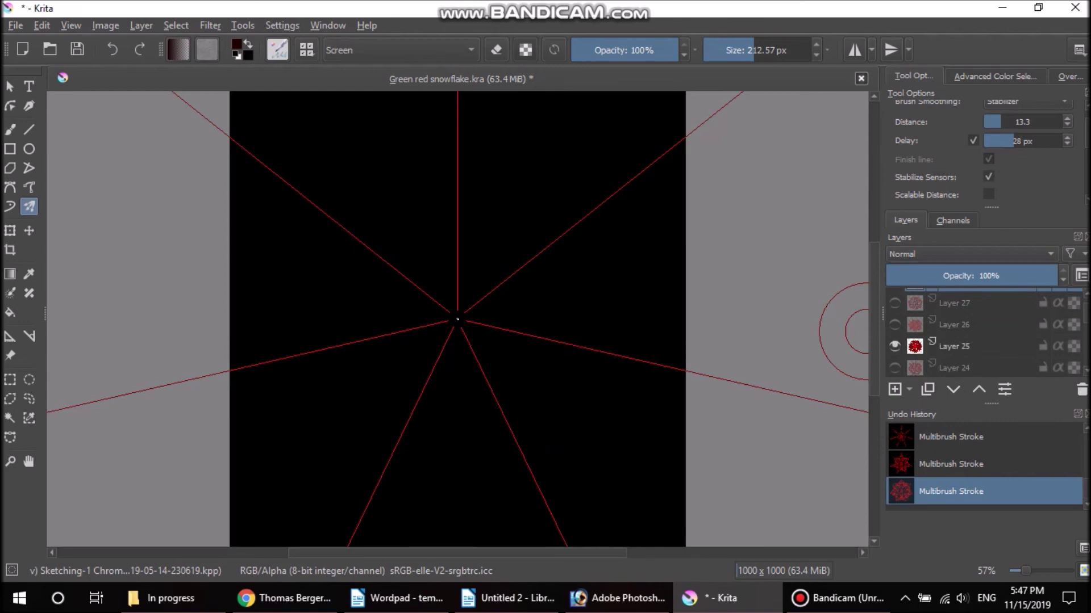
# Step down through Layers 25, 24 and 23 individually, then show Layer 22.
pyautogui.scroll(-1, 976, 332)
pyautogui.scroll(-1, 977, 333)
pyautogui.click(895, 310)
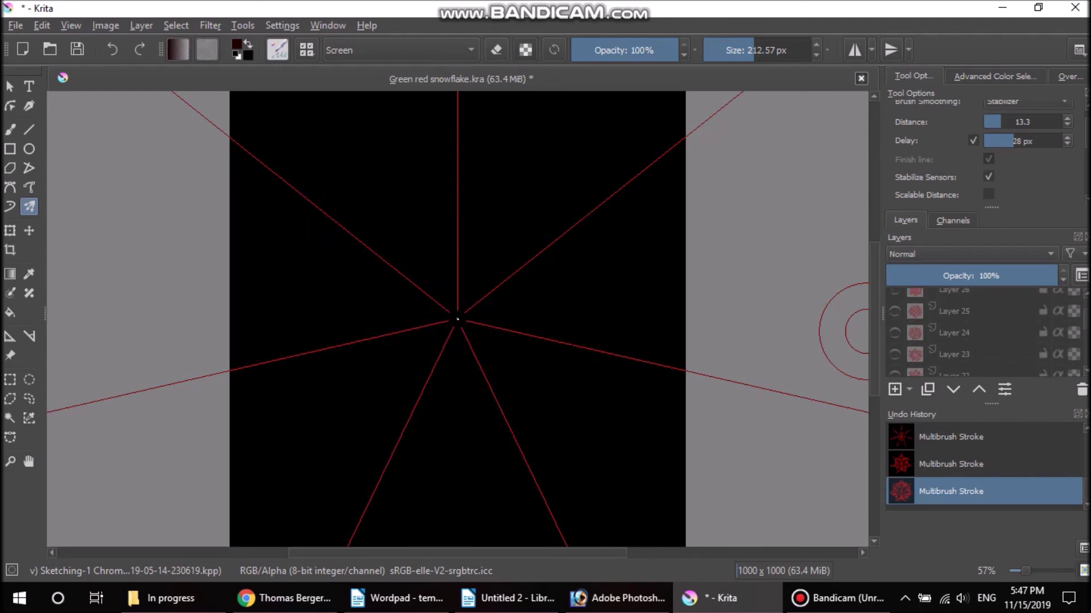
pyautogui.click(895, 332)
pyautogui.click(894, 332)
pyautogui.click(895, 354)
pyautogui.scroll(-1, 966, 333)
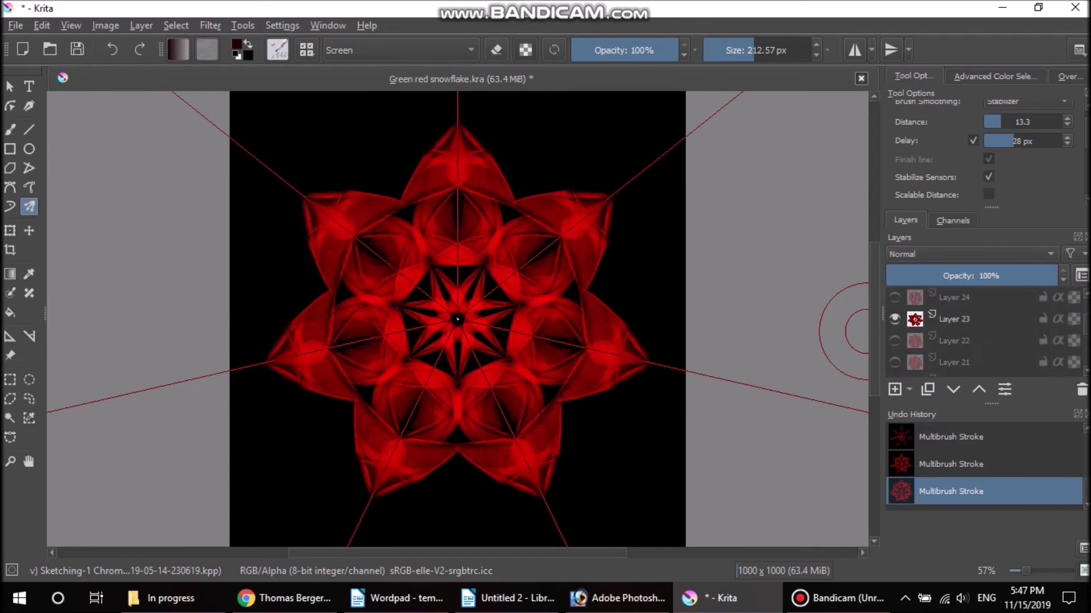
pyautogui.click(895, 340)
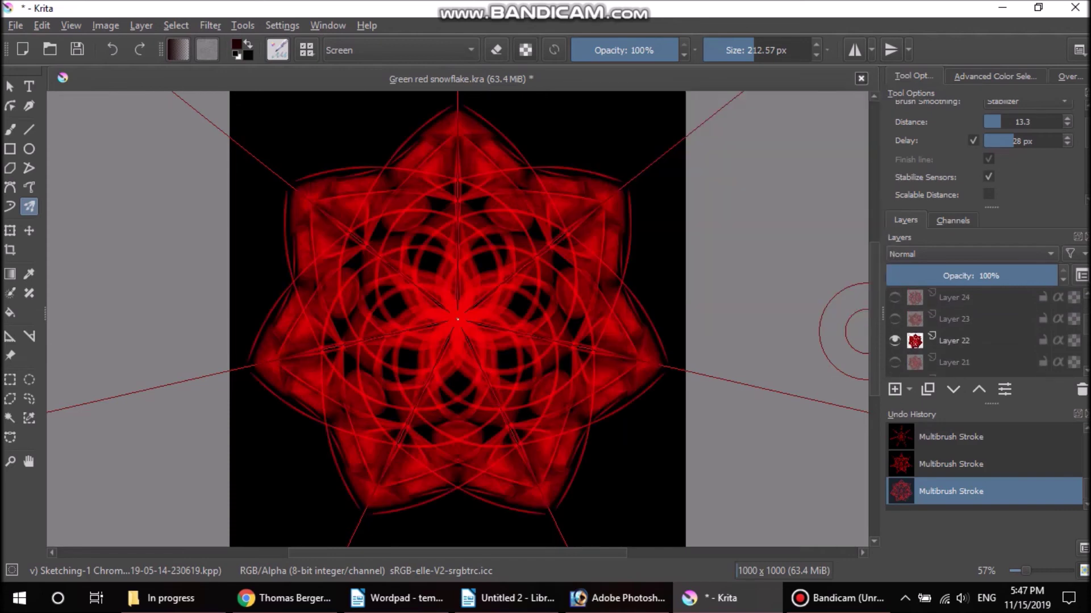
pyautogui.scroll(-1, 895, 340)
# Show Layers 21, 20 and 19 one at a time, hiding each previous design.
pyautogui.click(895, 291)
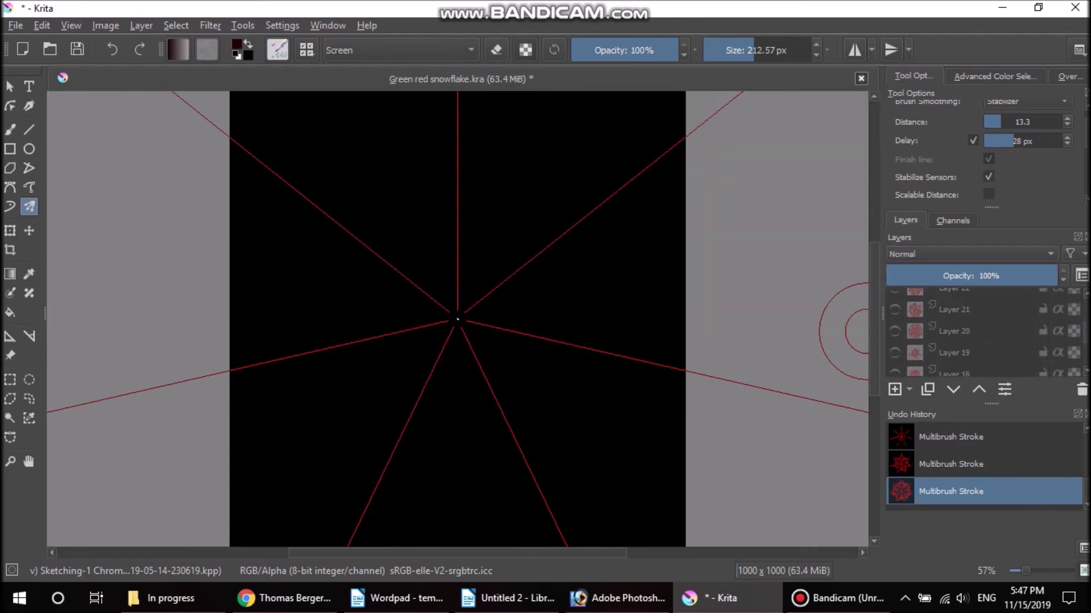
pyautogui.click(895, 310)
pyautogui.click(894, 309)
pyautogui.click(894, 332)
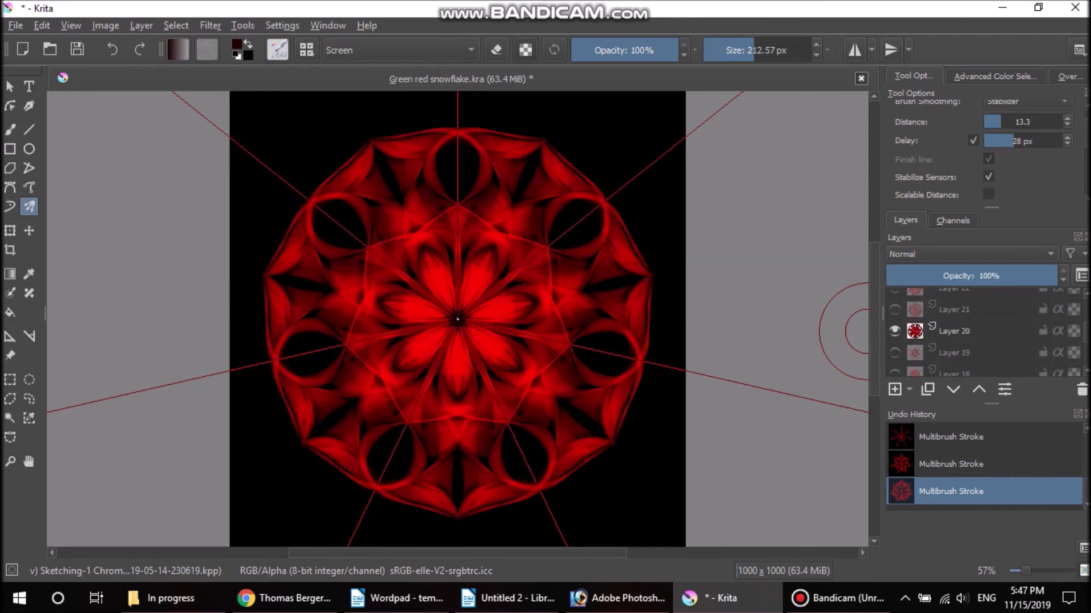
pyautogui.click(895, 331)
pyautogui.click(894, 352)
pyautogui.scroll(-1, 966, 332)
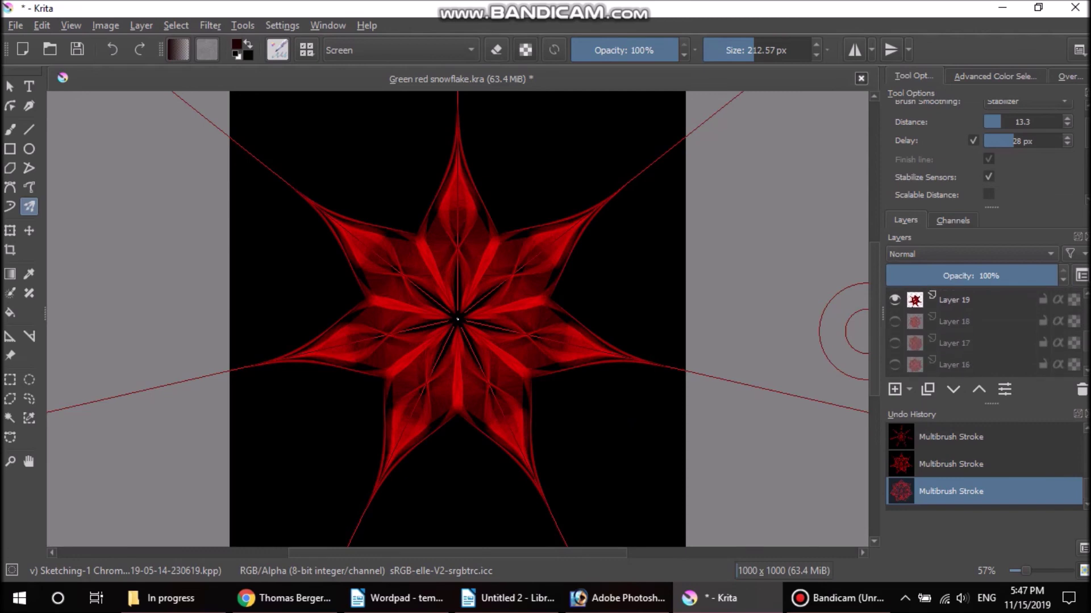
# Continue reviewing Layers 18, 17, 16 and 15 individually, hiding each in turn.
pyautogui.click(895, 299)
pyautogui.click(894, 321)
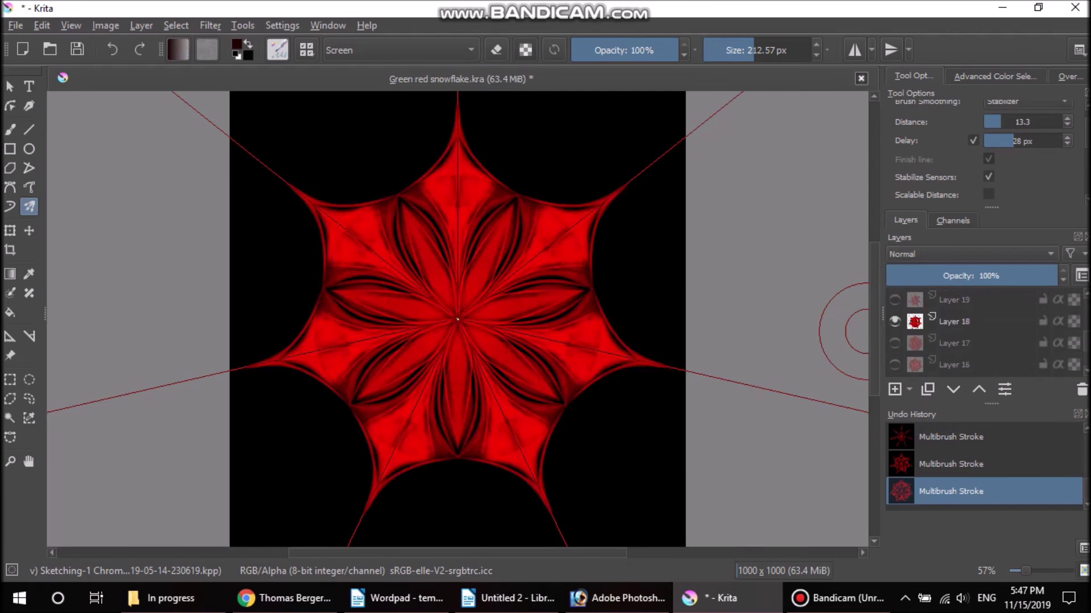
pyautogui.click(894, 321)
pyautogui.click(895, 343)
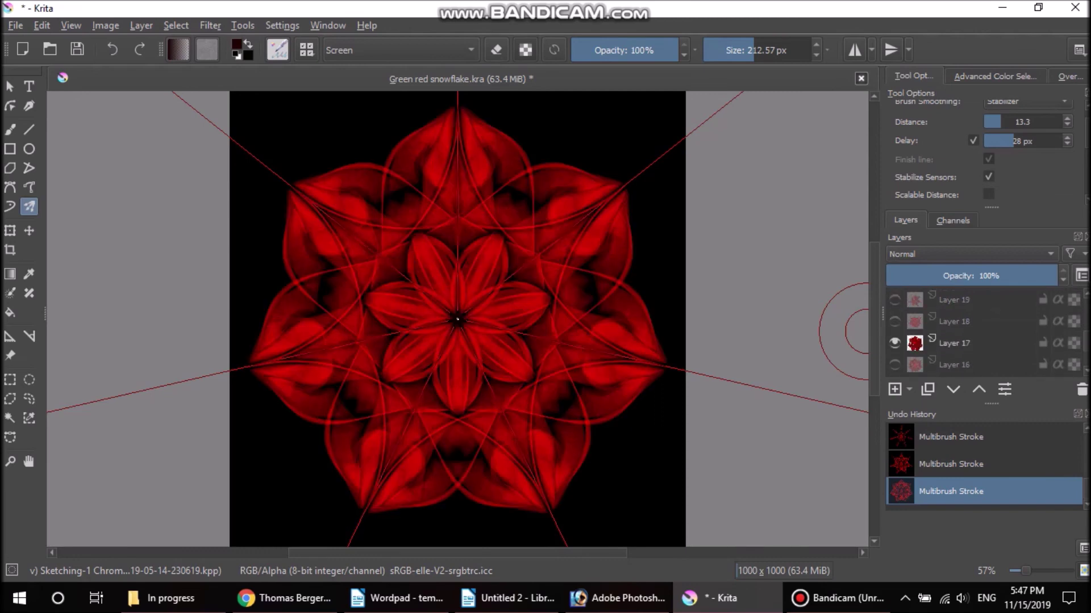
pyautogui.scroll(-1, 965, 335)
pyautogui.click(894, 291)
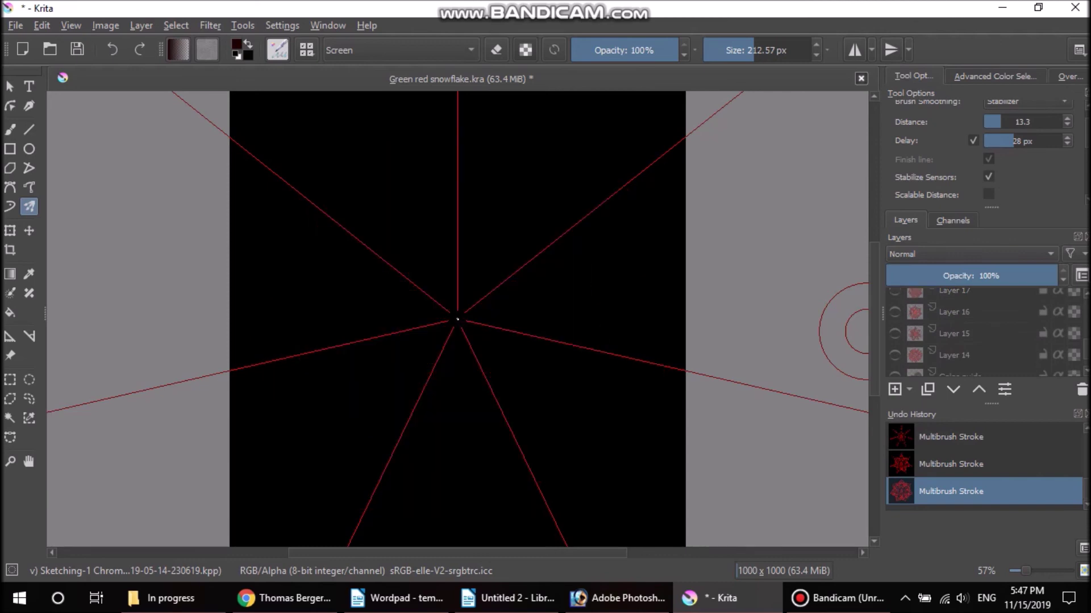
pyautogui.click(894, 311)
pyautogui.click(895, 312)
pyautogui.click(894, 333)
pyautogui.click(895, 333)
pyautogui.scroll(-2, 895, 333)
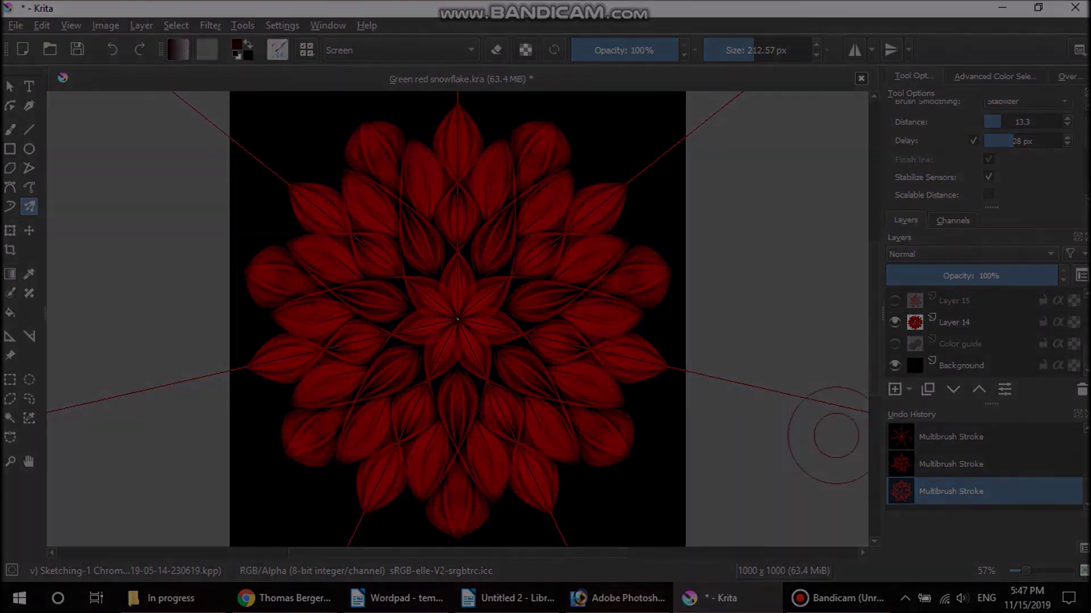